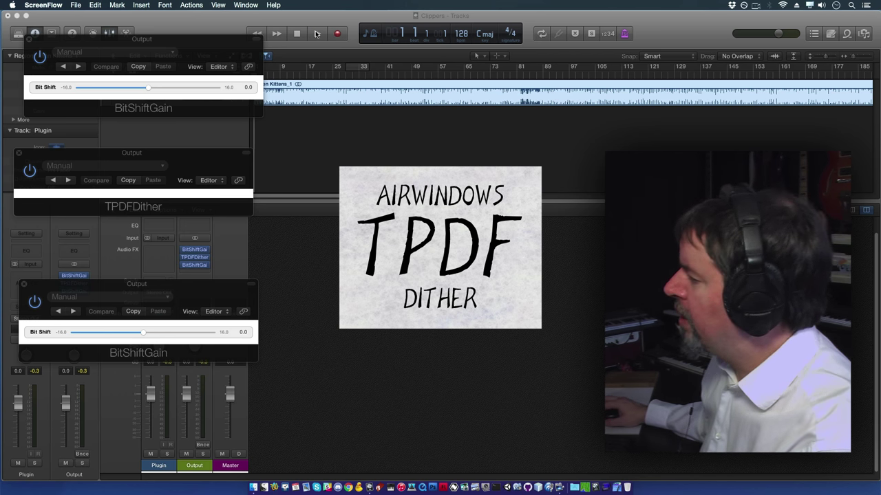
- Play the track and A/B TPDFDither by toggling it off and on, ending with it active
click(316, 34)
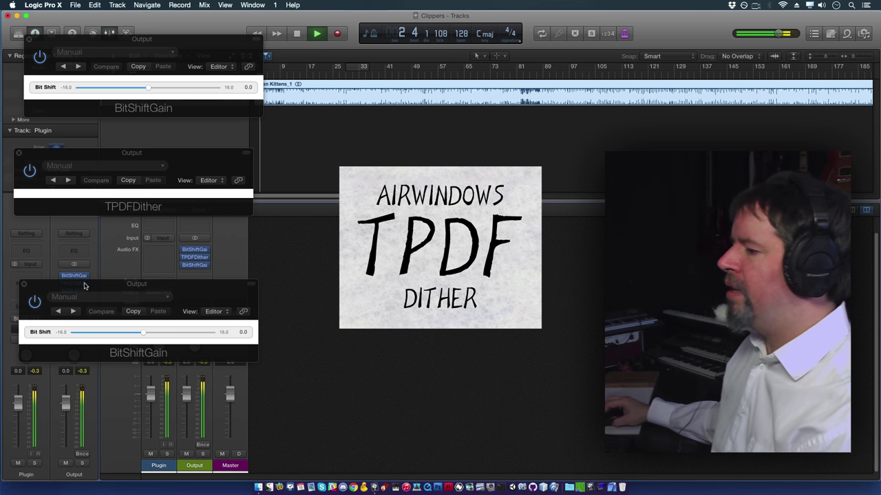
drag(86, 286, 81, 232)
click(27, 172)
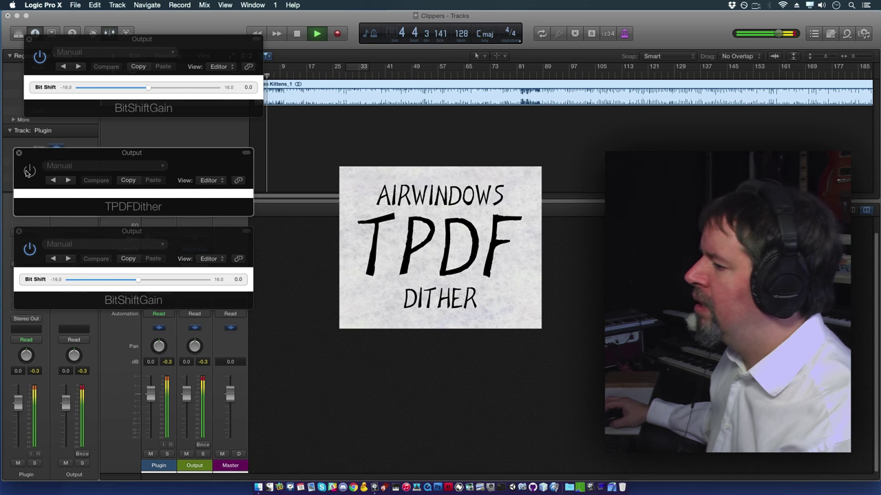
click(27, 171)
click(28, 172)
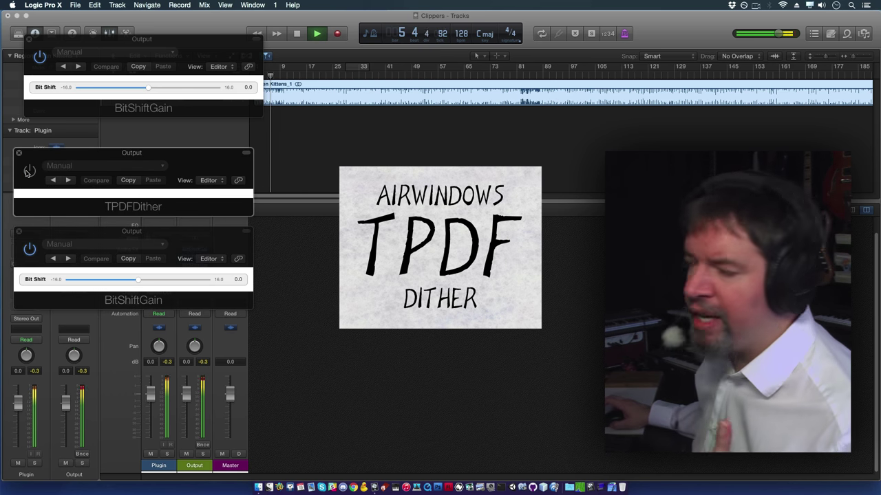
click(27, 172)
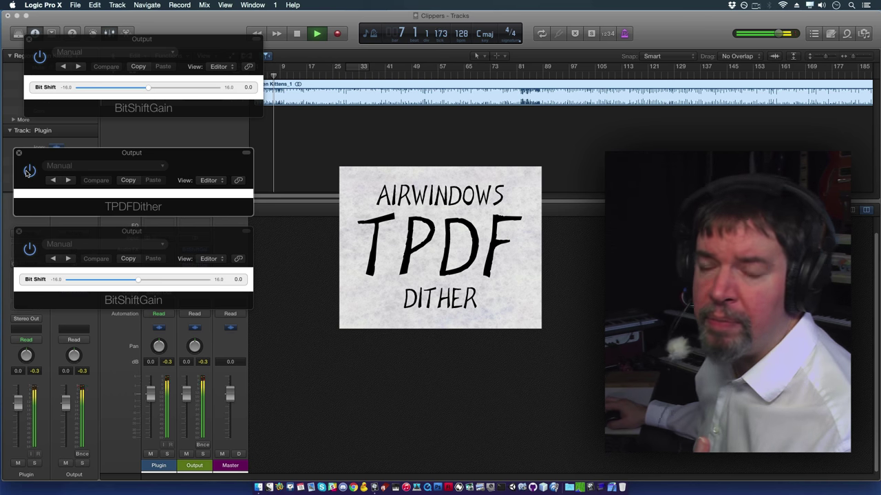
click(27, 172)
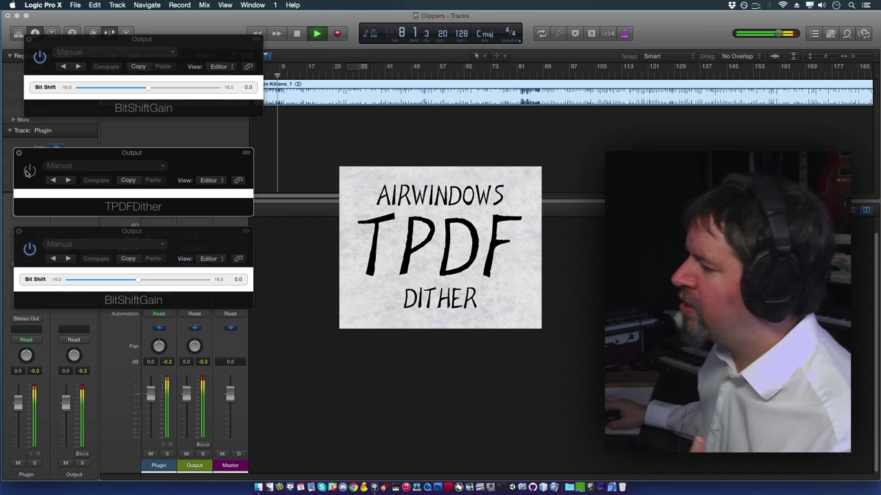
click(28, 172)
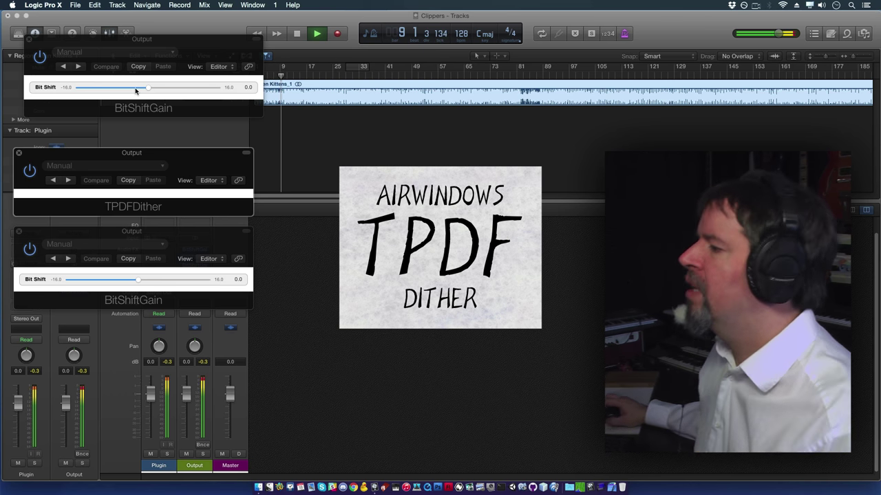
- Set the first Bit Shift to -16.0 and the last to 16.0, then rearrange the plug-in windows
drag(145, 88, 55, 89)
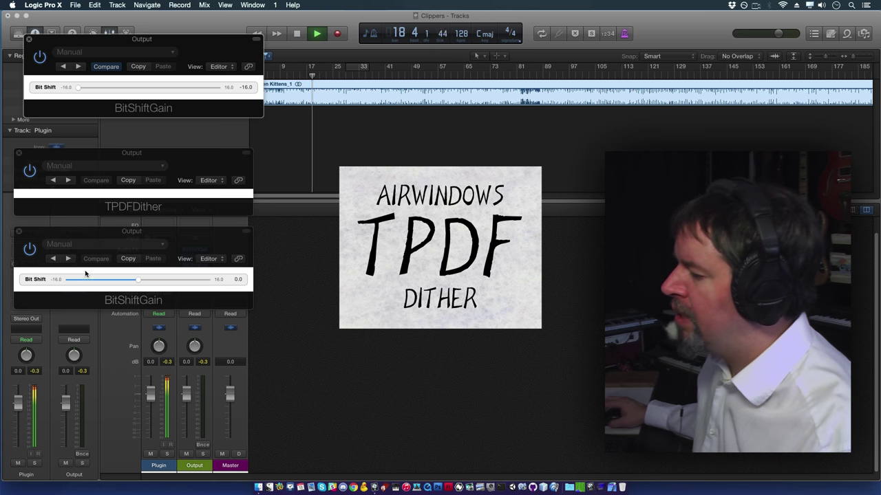
click(29, 171)
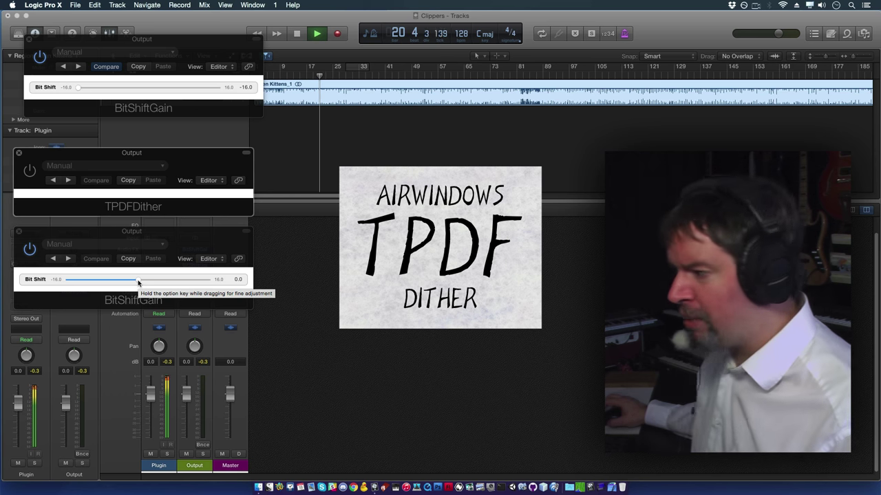
drag(138, 282, 242, 275)
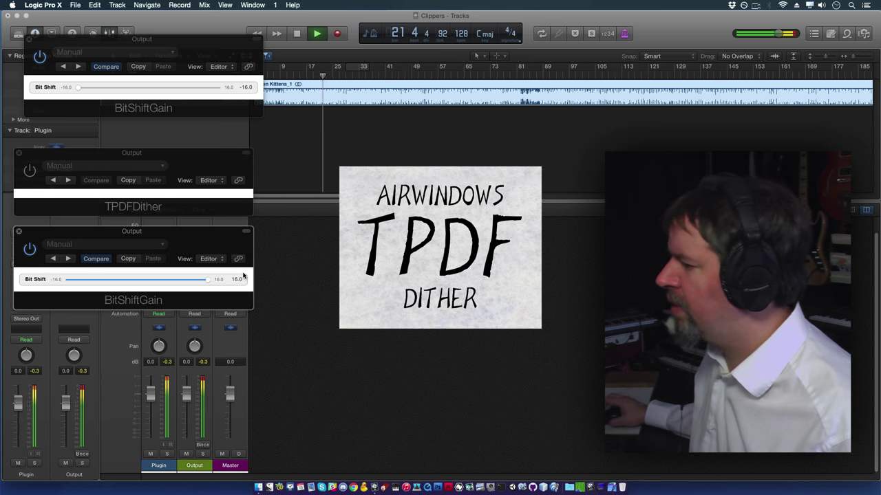
click(30, 170)
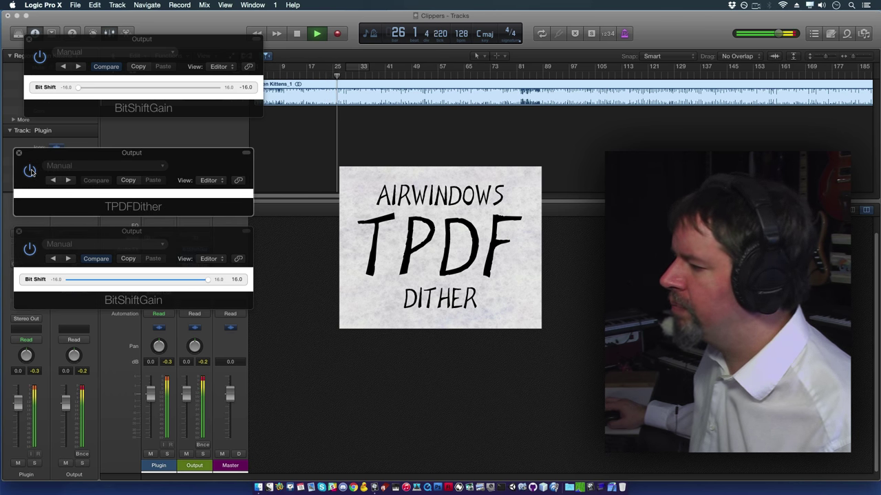
drag(56, 155, 65, 129)
drag(42, 229, 44, 266)
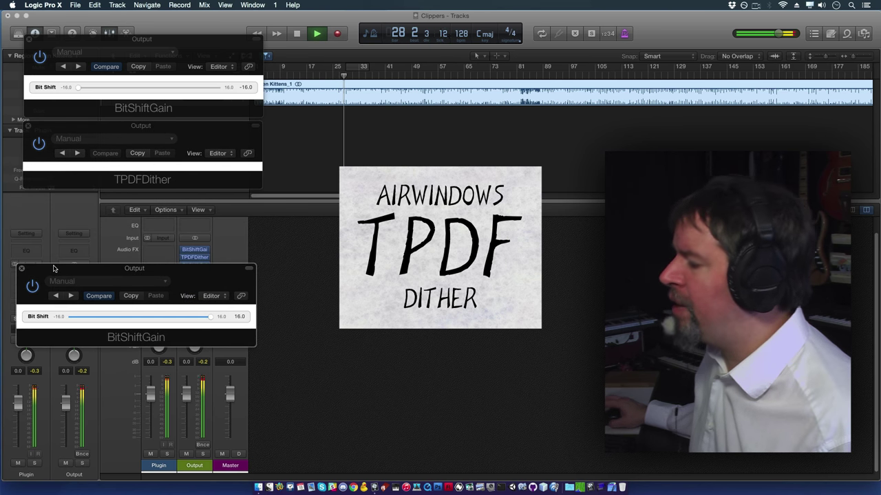
- Insert stereo Airwindows Ditherbox in the next empty Output slot and place its window below TPDFDither
drag(167, 269, 168, 286)
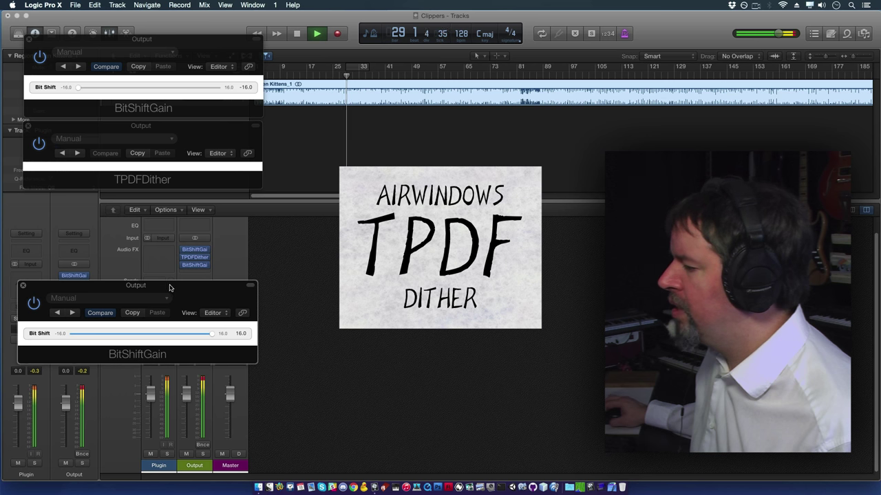
click(200, 265)
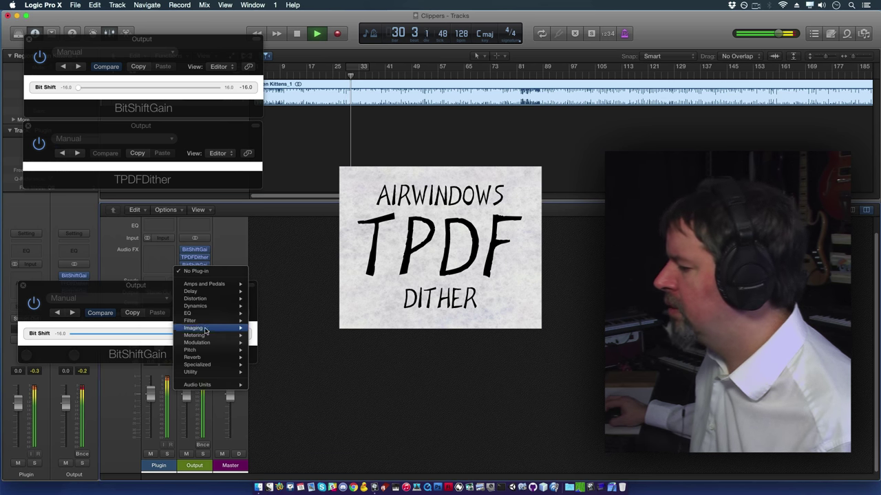
mouse_move(203, 385)
mouse_move(275, 386)
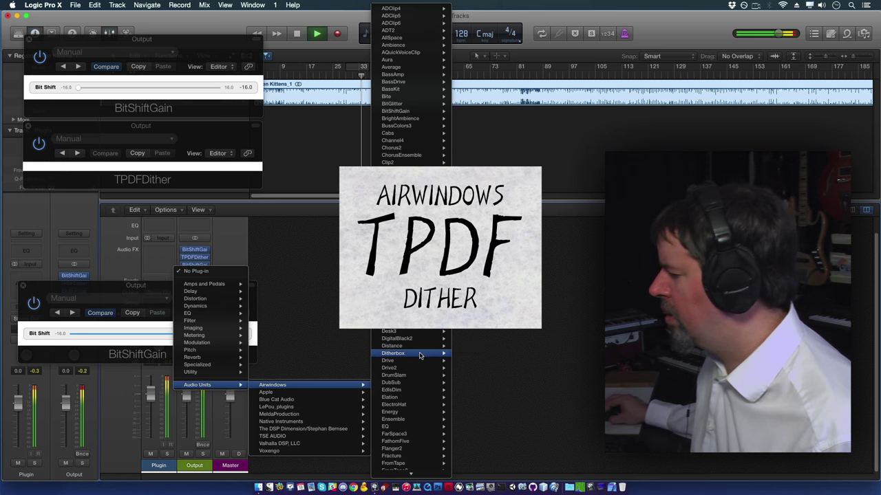
mouse_move(420, 355)
click(466, 354)
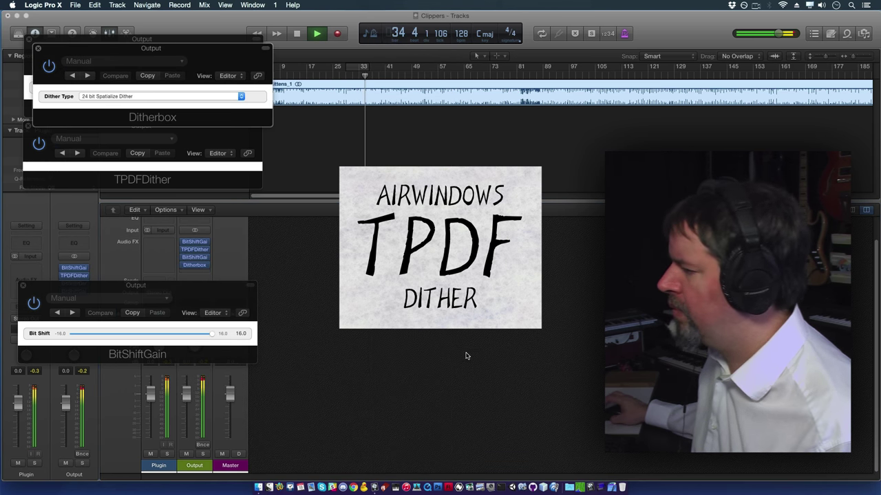
drag(102, 47, 90, 202)
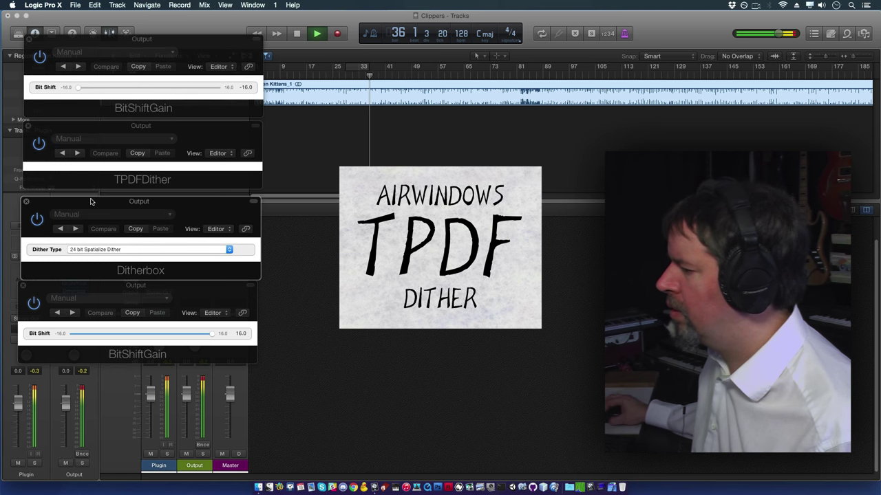
- Set Ditherbox's dither type to 24 bit Truncation and stop playback
click(118, 252)
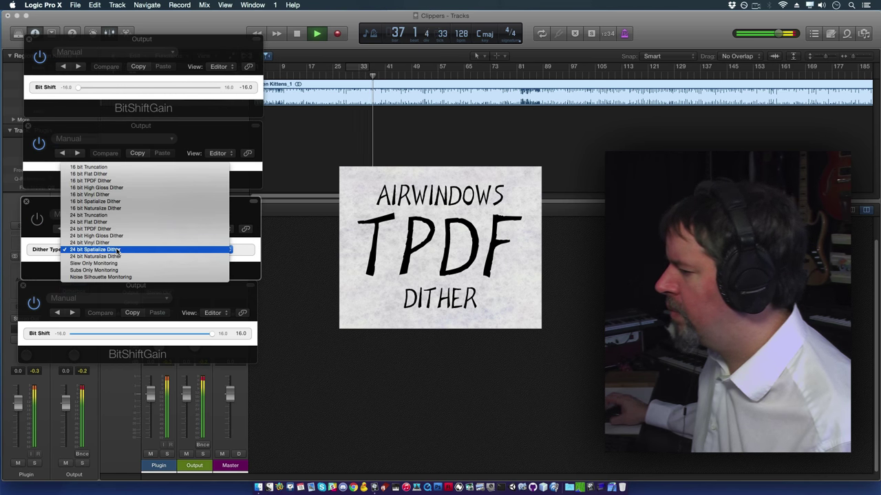
click(116, 215)
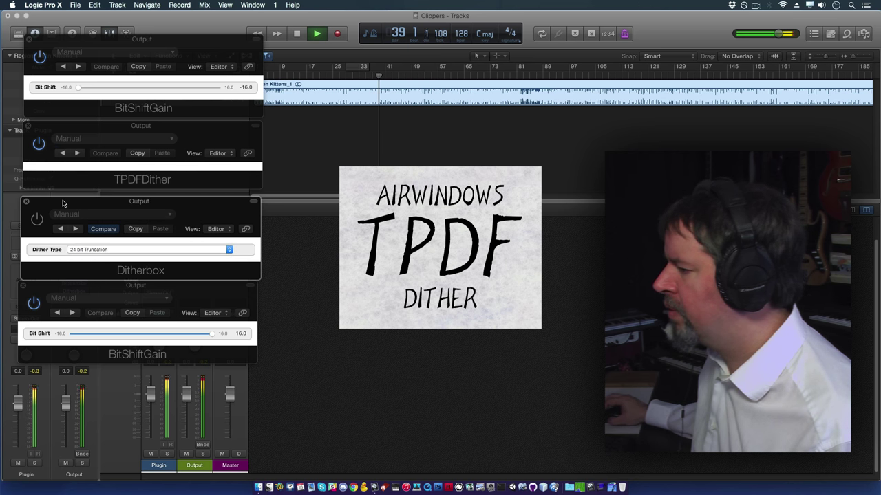
drag(64, 202, 66, 196)
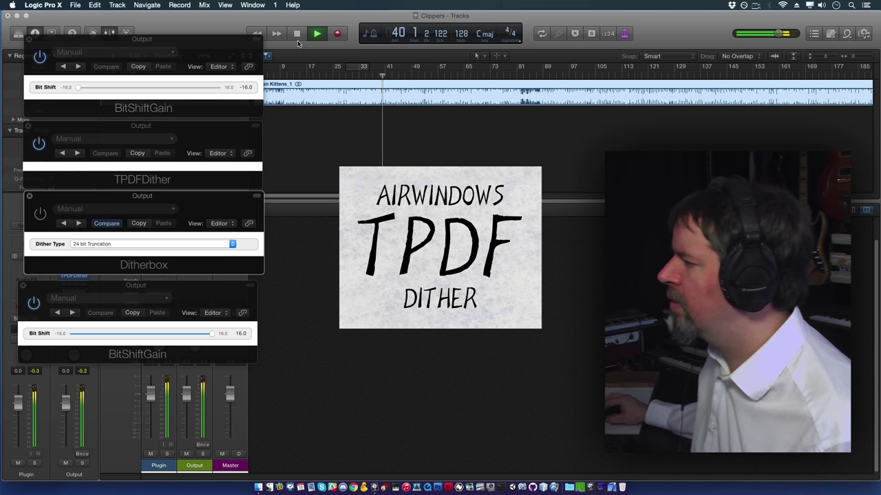
click(298, 33)
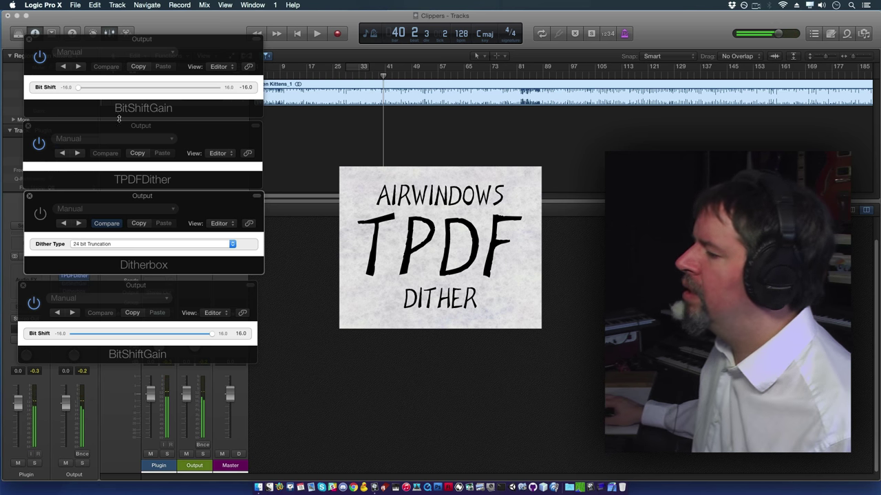
- Bypass TPDFDither and audition the track from bar 9, then stop
click(38, 147)
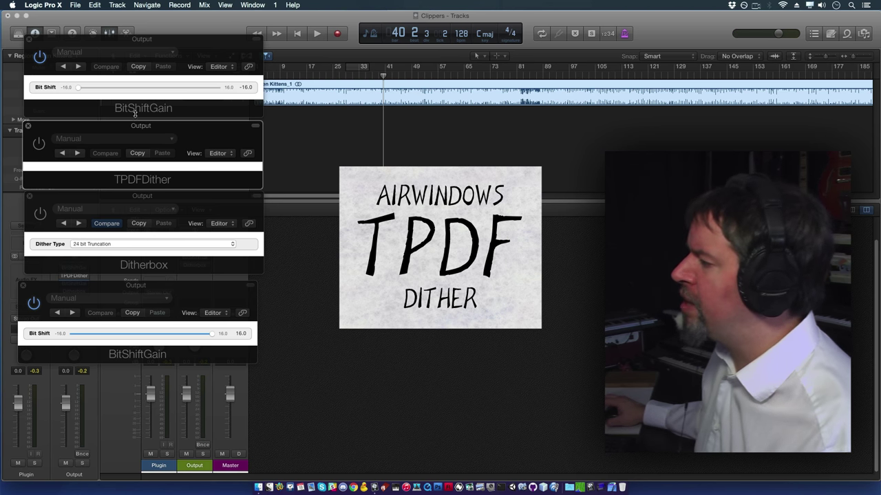
click(282, 74)
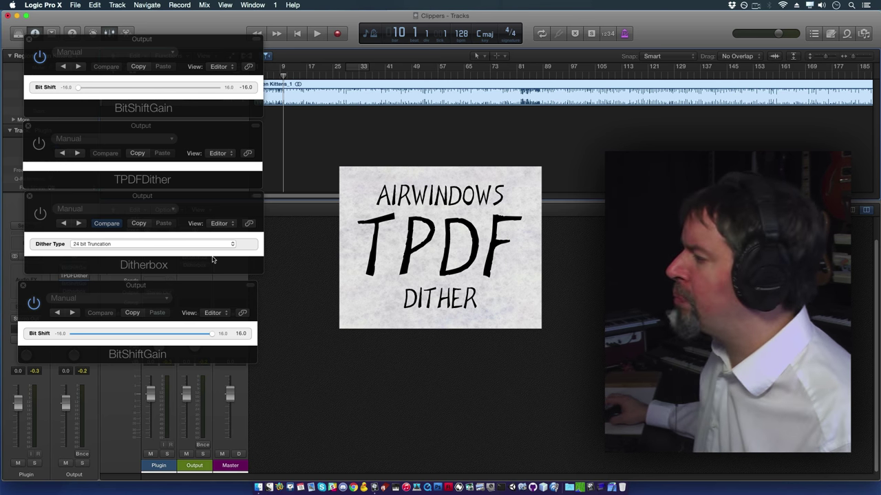
click(317, 33)
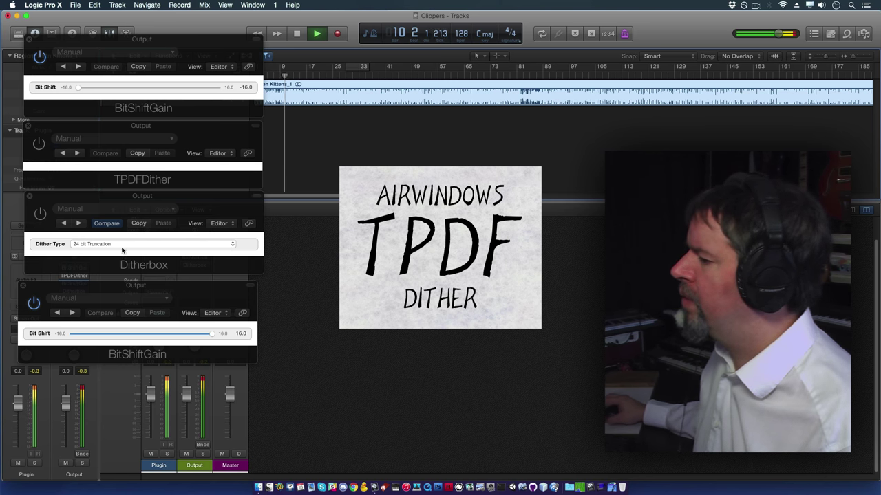
click(40, 215)
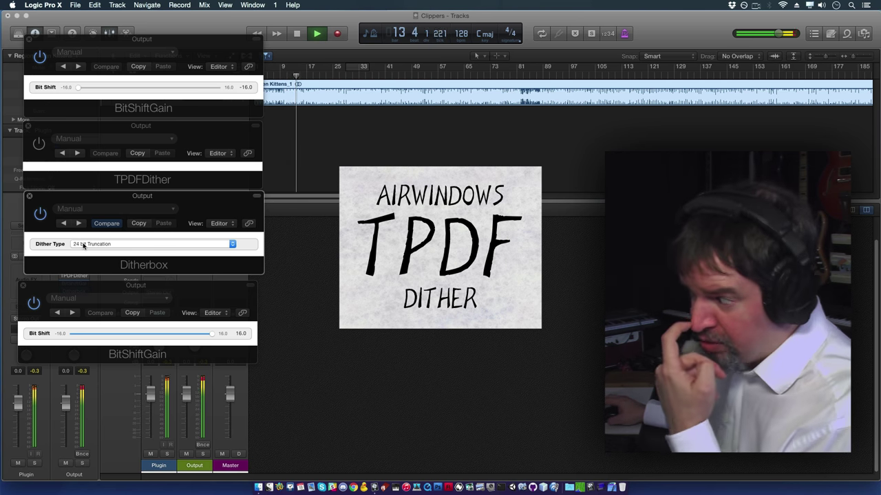
click(297, 33)
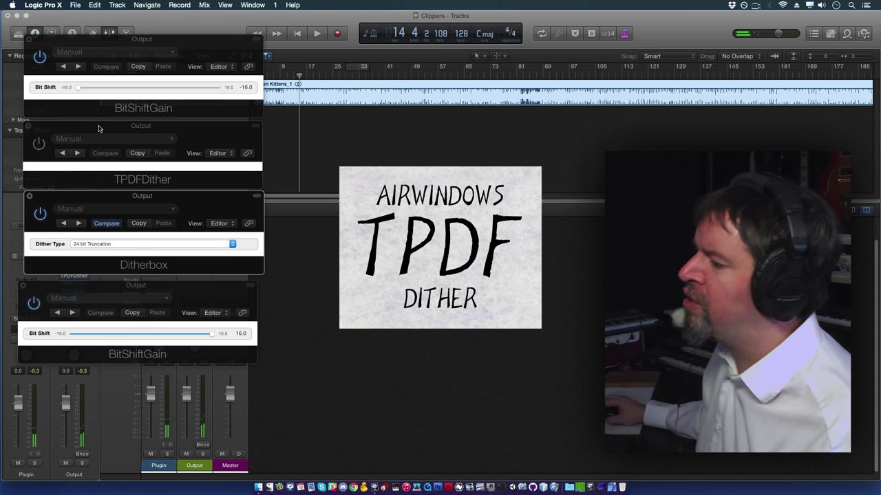
drag(98, 128, 98, 127)
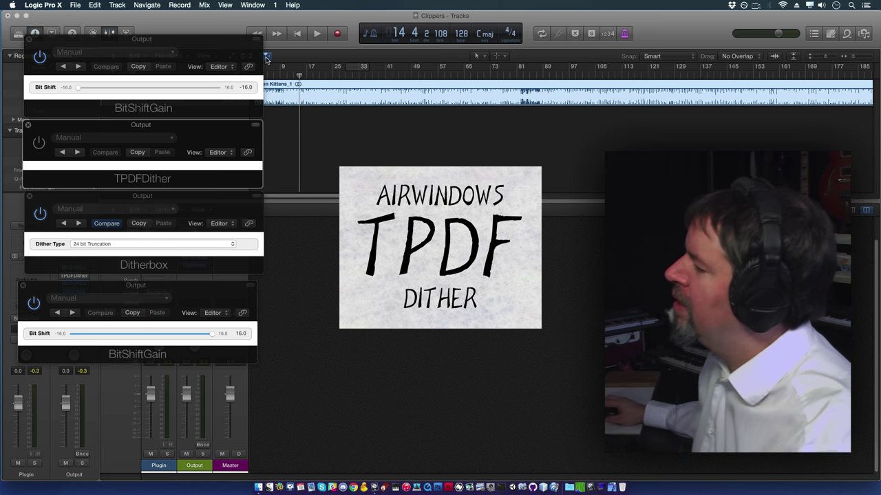
- Start playback, try Ditherbox on 24 bit TPDF Dither, and toggle Ditherbox off and on
click(318, 34)
click(99, 244)
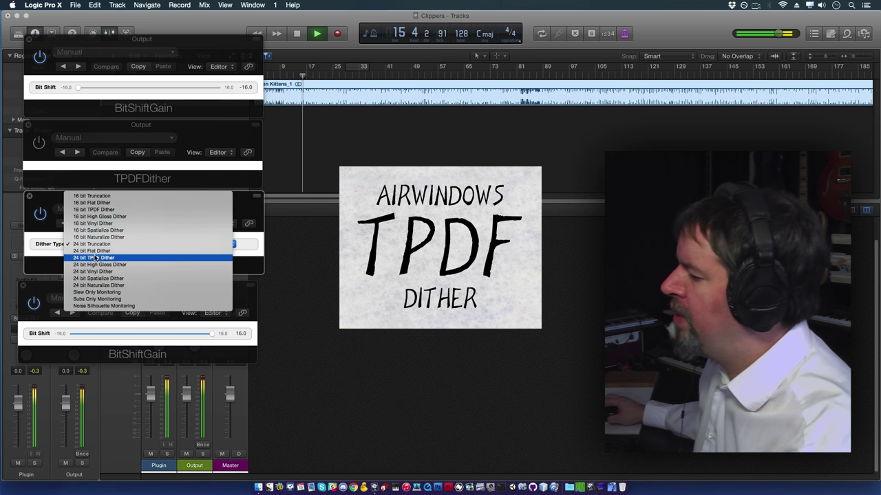
click(97, 258)
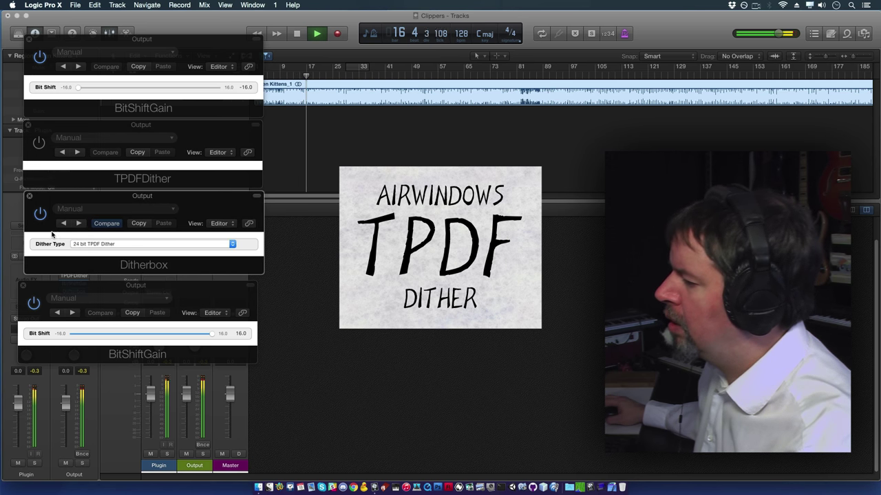
click(39, 214)
click(40, 215)
- Switch Ditherbox to 16 bit Truncation, bypass it, stop playback, and move its window aside
click(89, 246)
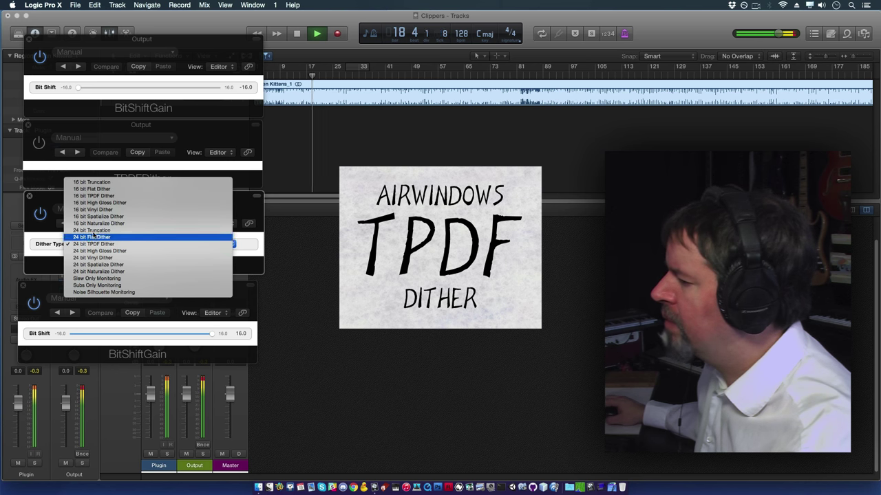
click(92, 181)
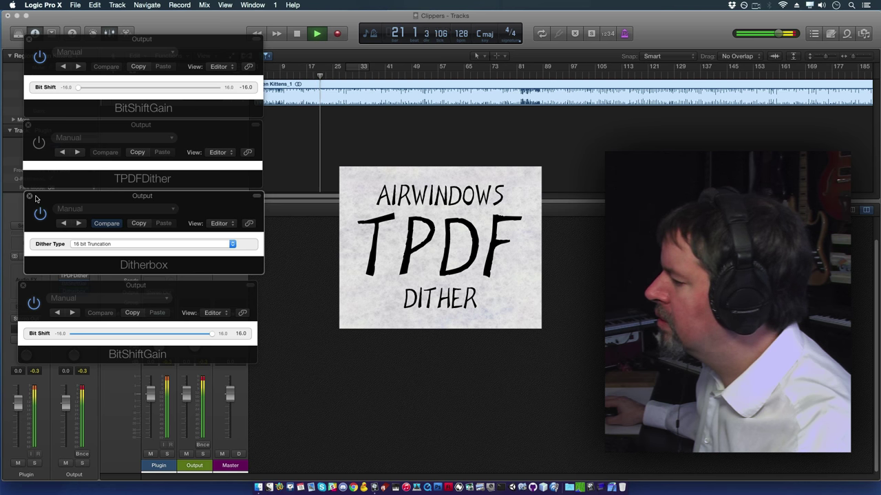
click(39, 214)
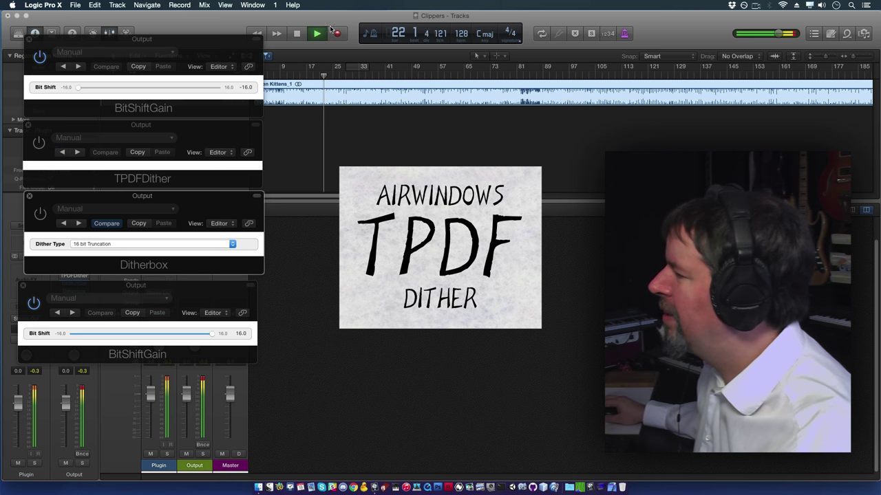
key(space)
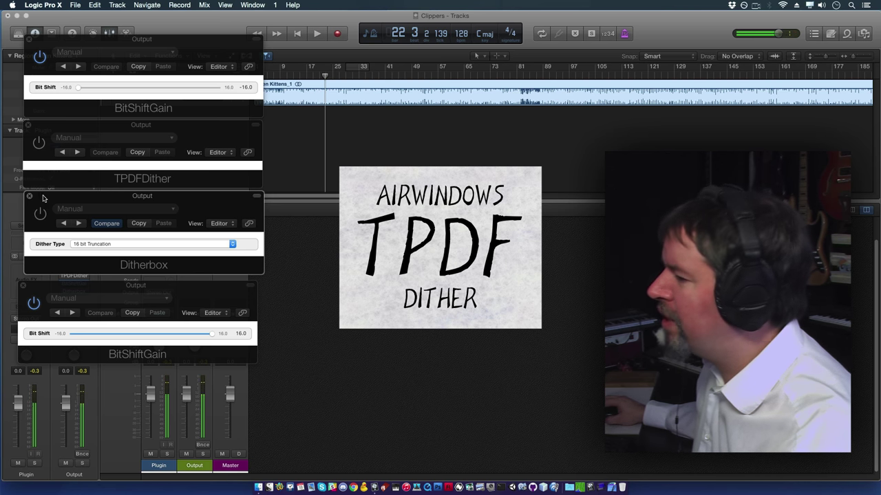
drag(47, 199, 347, 200)
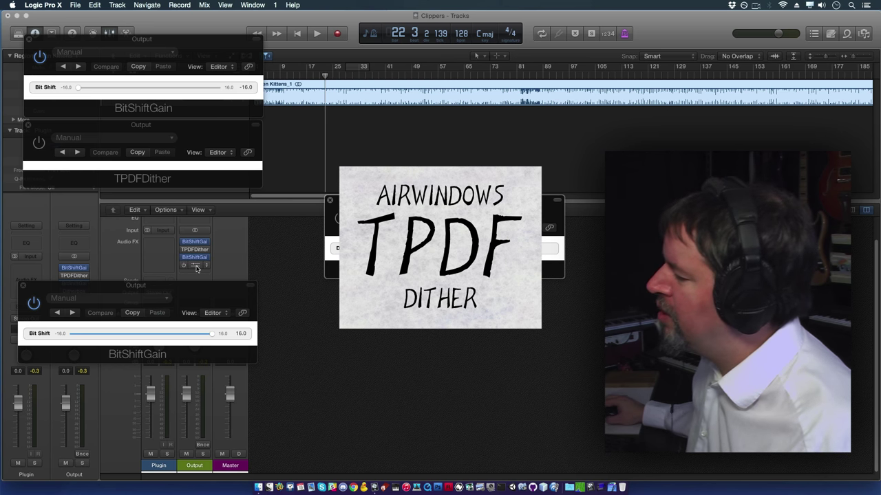
- Place Ditherbox ahead of the last BitShiftGain, rearrange windows, and select 24 bit Truncation
drag(196, 268, 199, 257)
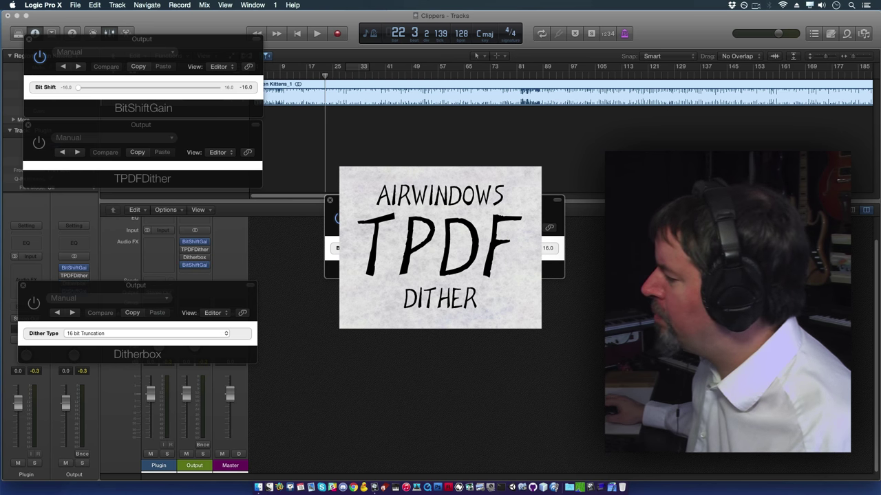
drag(398, 199, 123, 344)
drag(90, 289, 94, 202)
drag(103, 349, 77, 282)
click(91, 249)
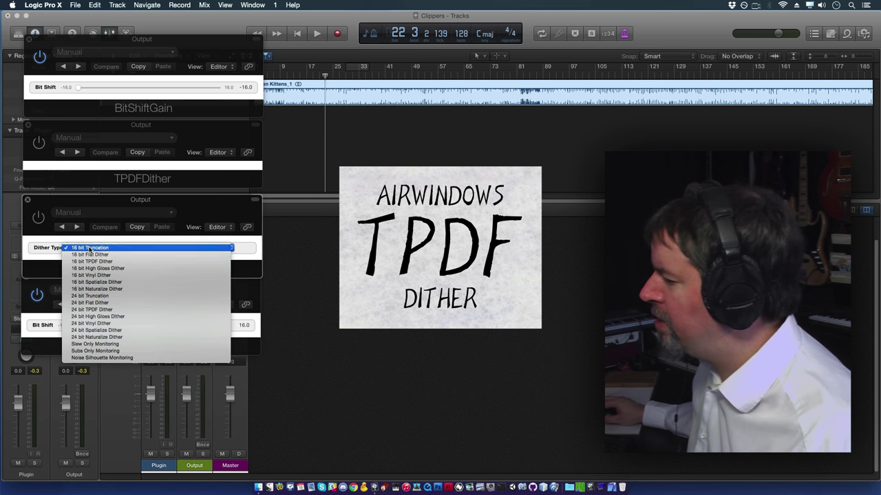
click(91, 296)
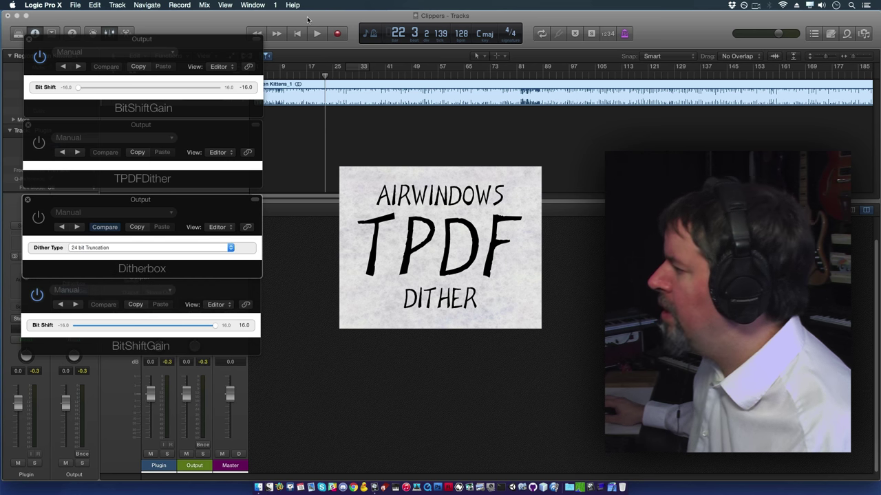
- Set Ditherbox to 24 bit TPDF Dither, start playback, and bypass TPDFDither
click(95, 253)
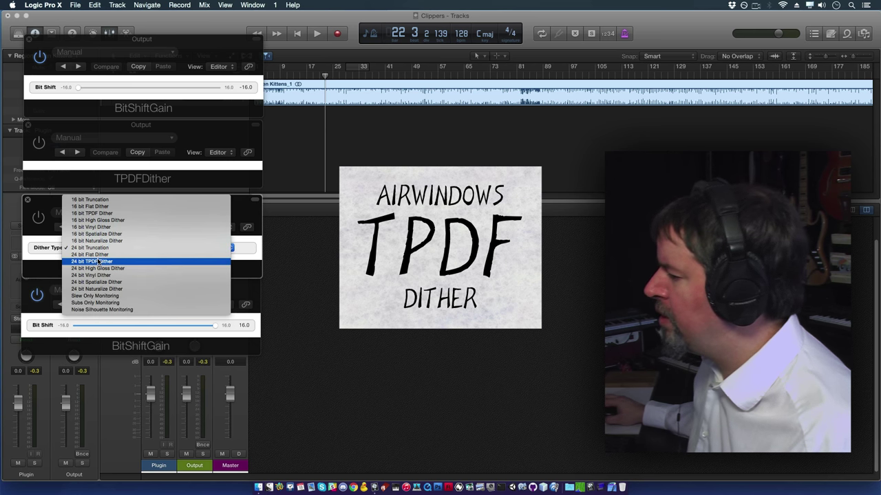
click(97, 259)
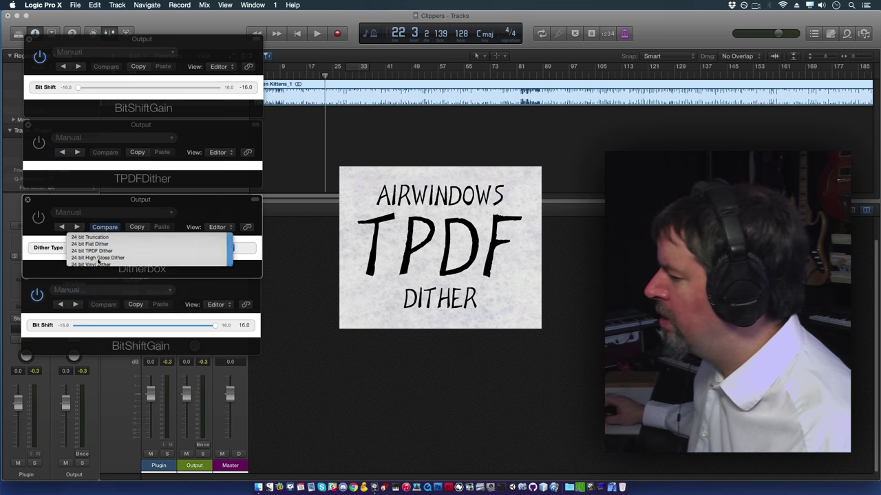
click(315, 33)
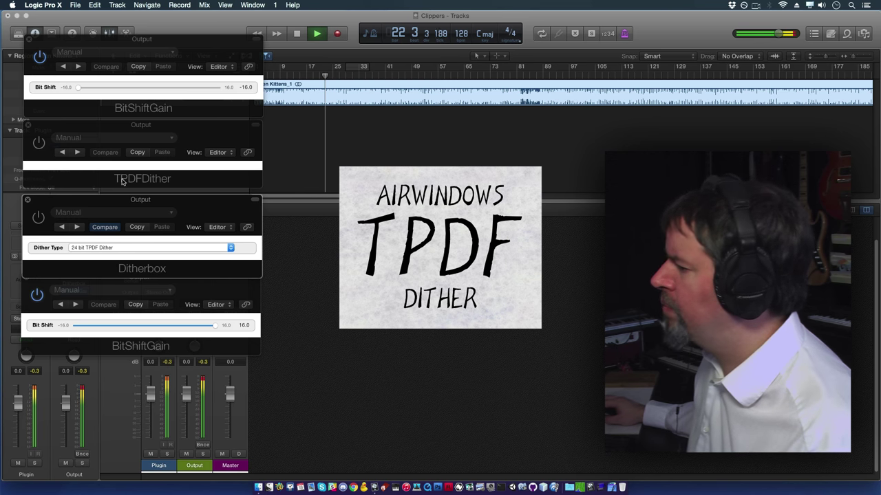
click(37, 143)
click(38, 143)
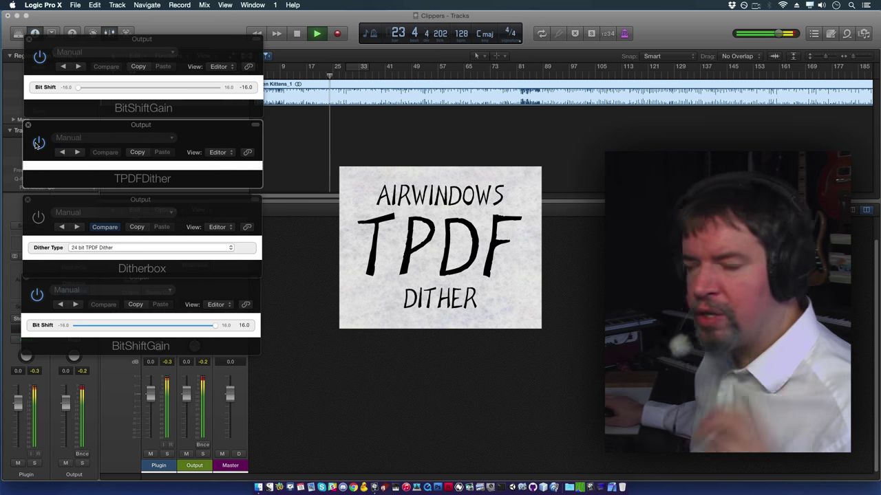
click(38, 218)
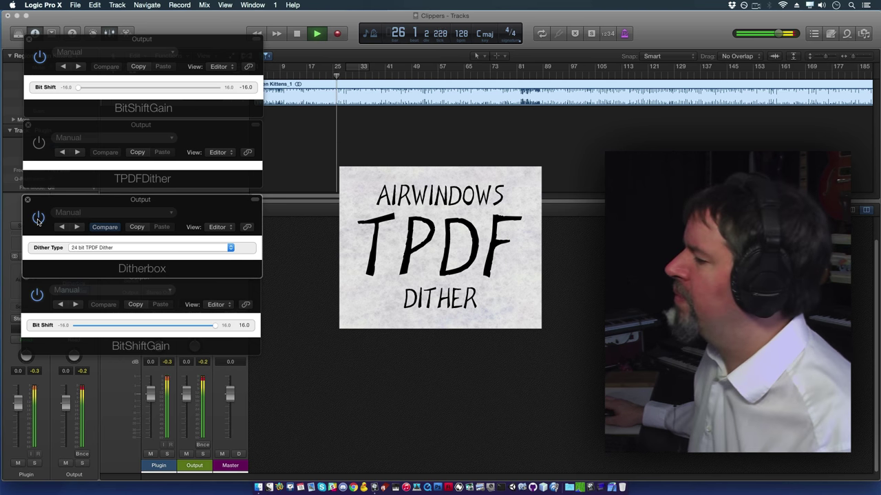
- Compare 24 bit Truncation and 24 bit TPDF Dither from bar 80, ending on Truncation, then stop
click(99, 248)
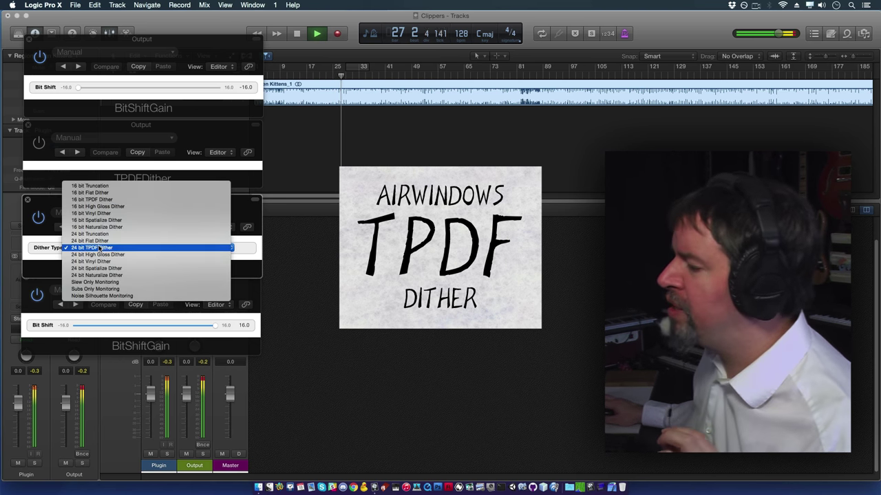
click(101, 235)
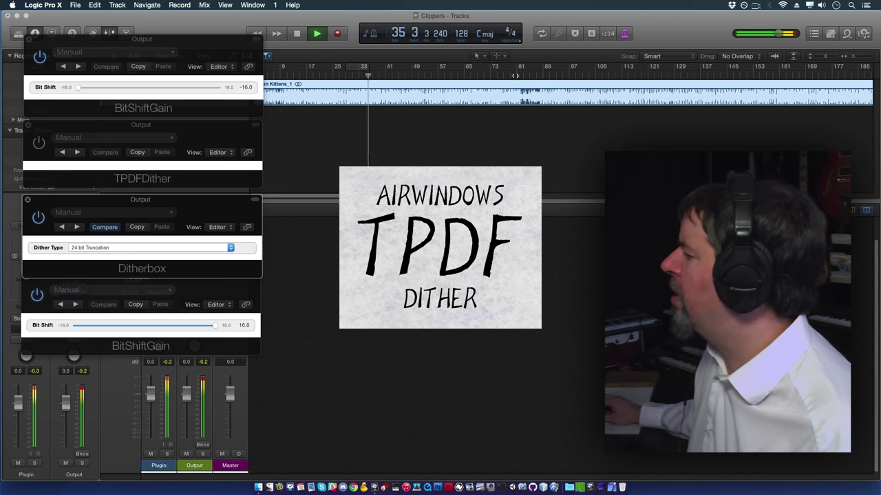
click(516, 76)
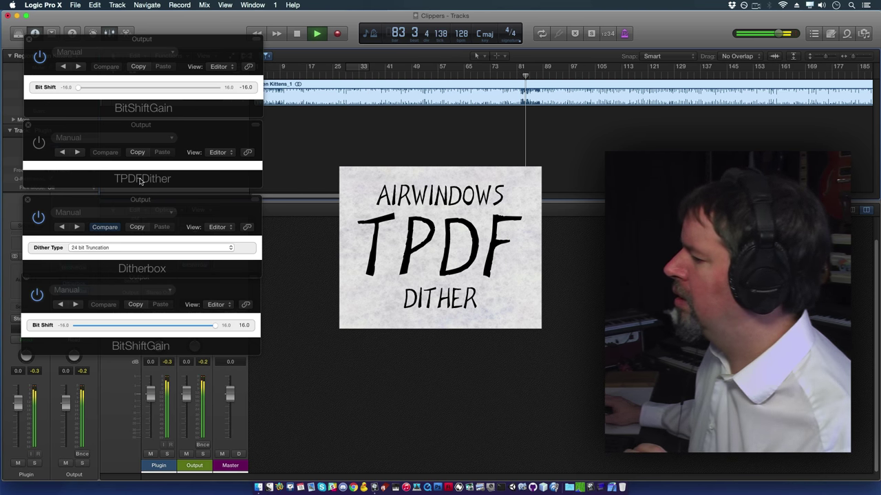
click(77, 249)
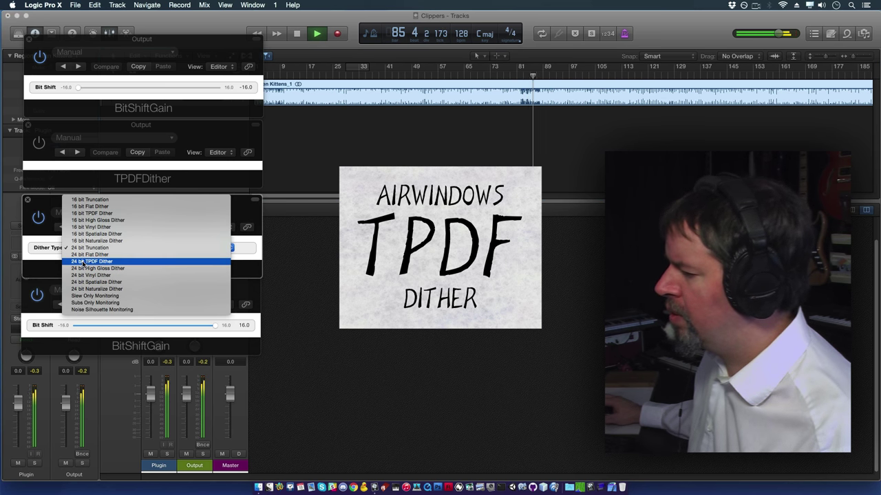
click(92, 261)
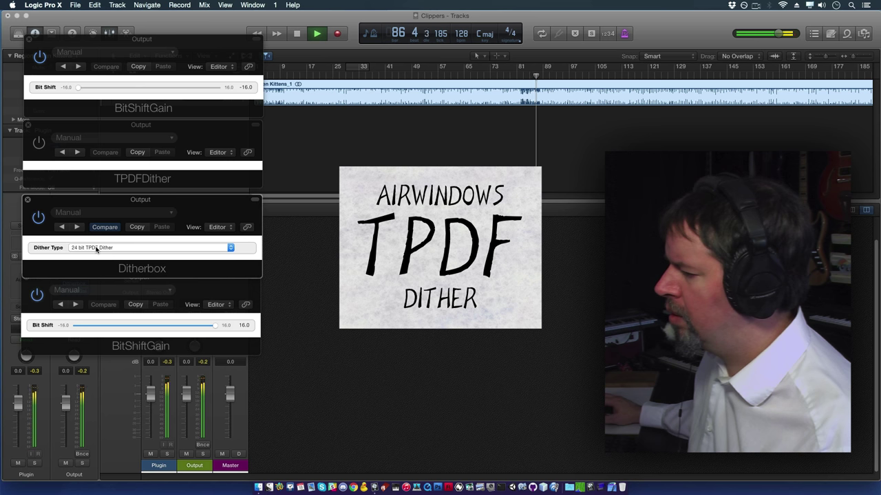
click(96, 249)
click(97, 235)
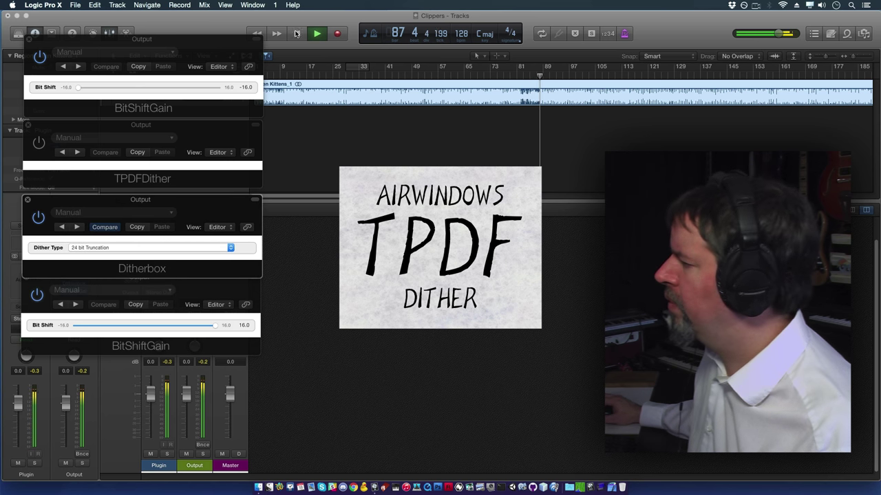
click(297, 33)
- From bar 78, set Ditherbox to 16 bit Truncation, play, and lower the final Bit Shift to 8.0
click(504, 77)
click(78, 256)
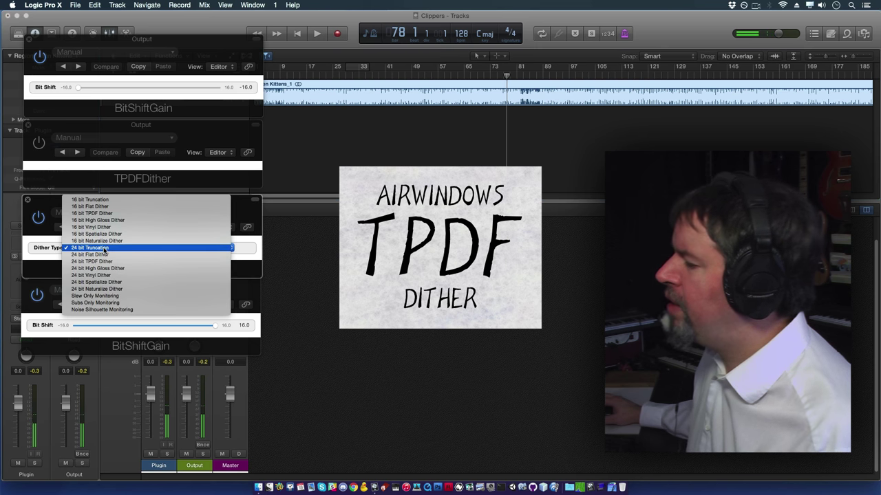
click(119, 198)
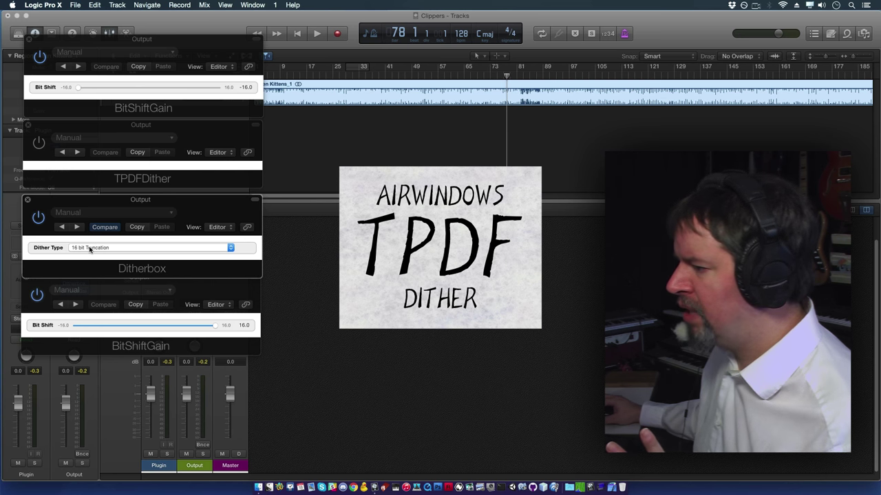
click(318, 35)
drag(167, 323, 181, 325)
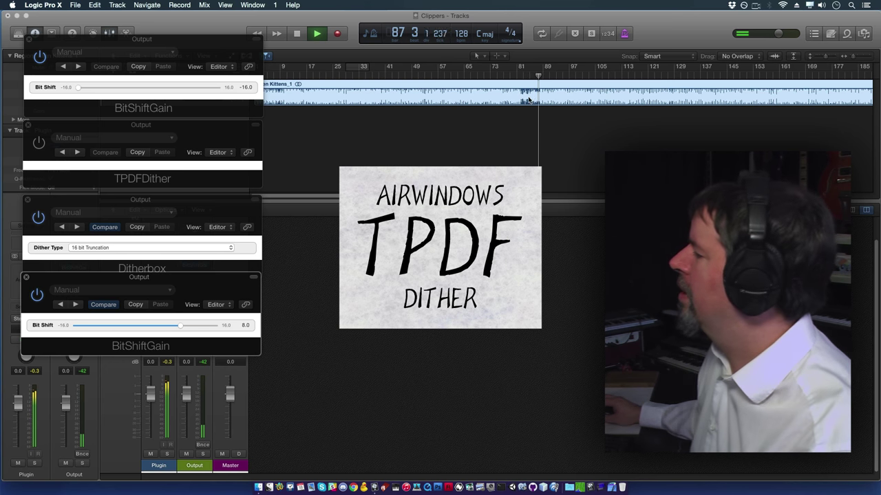
click(505, 76)
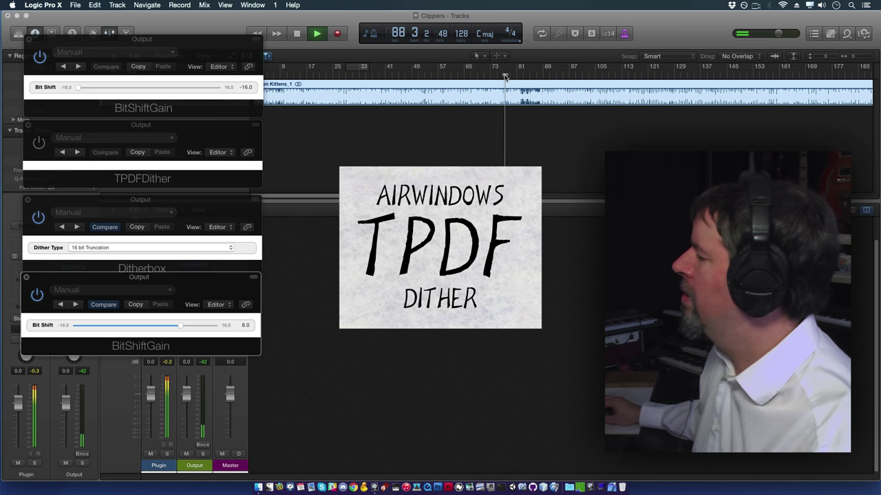
click(114, 249)
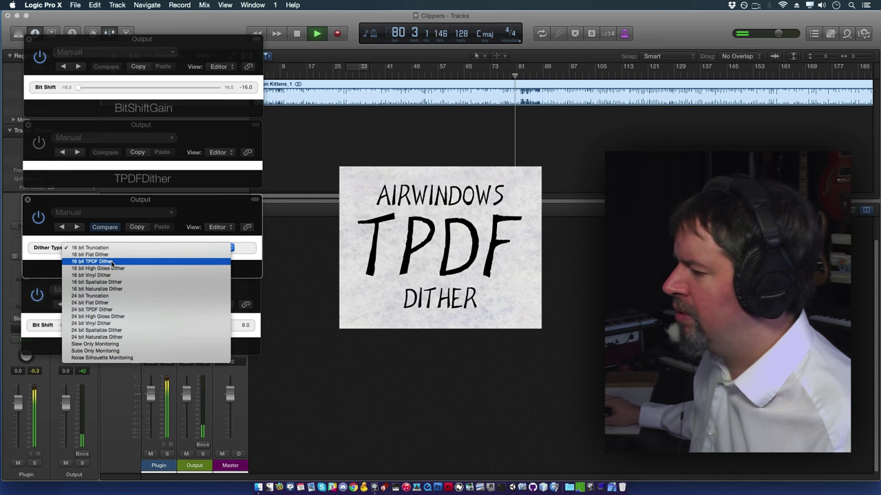
- Try Ditherbox on 16 bit TPDF Dither, briefly replaying the track
click(111, 262)
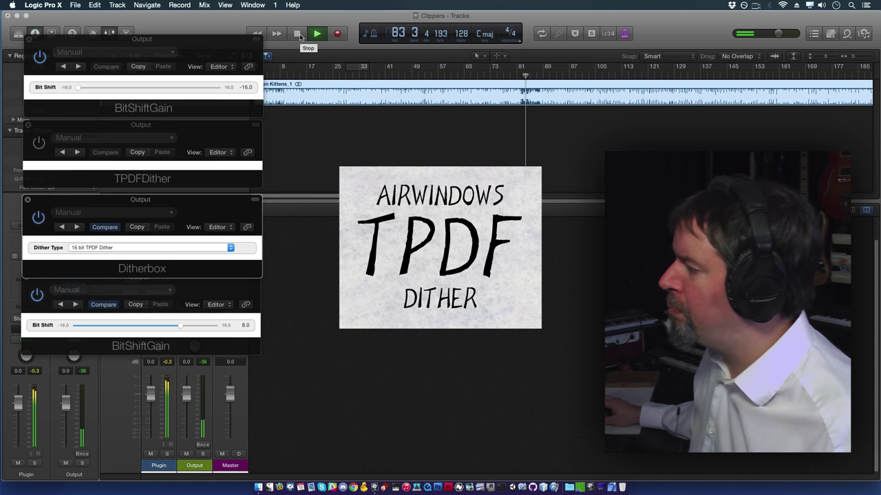
click(298, 34)
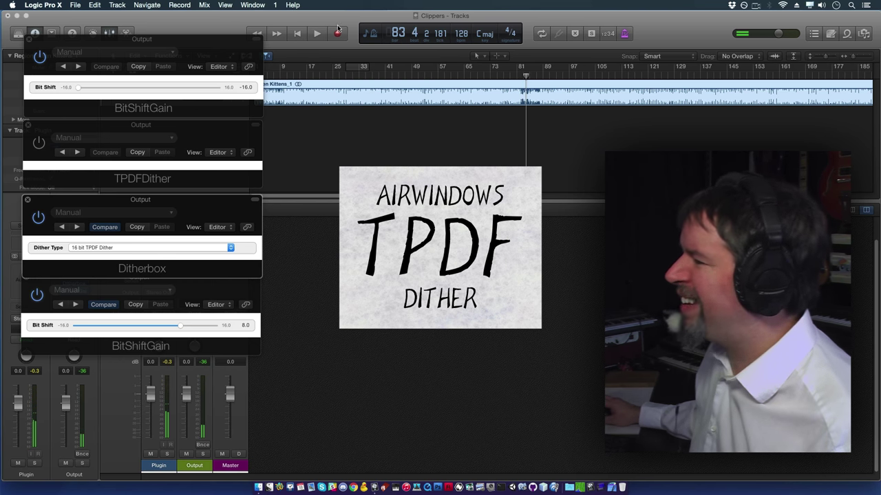
click(317, 33)
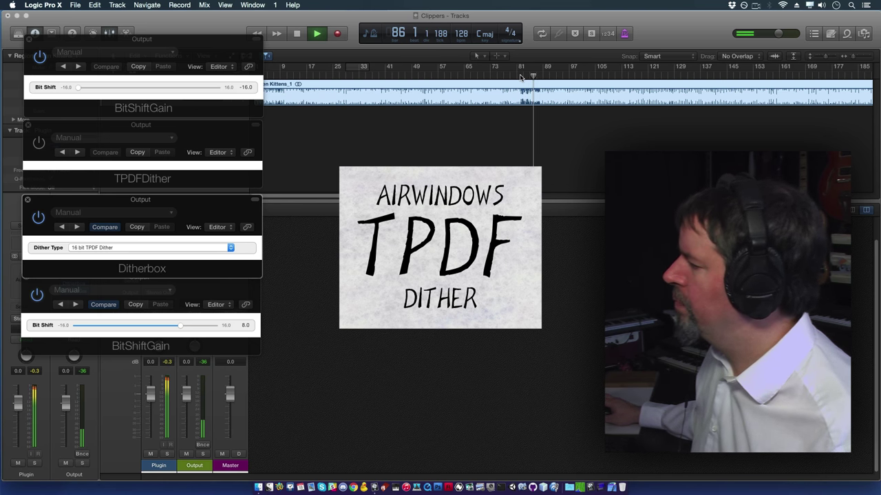
click(298, 34)
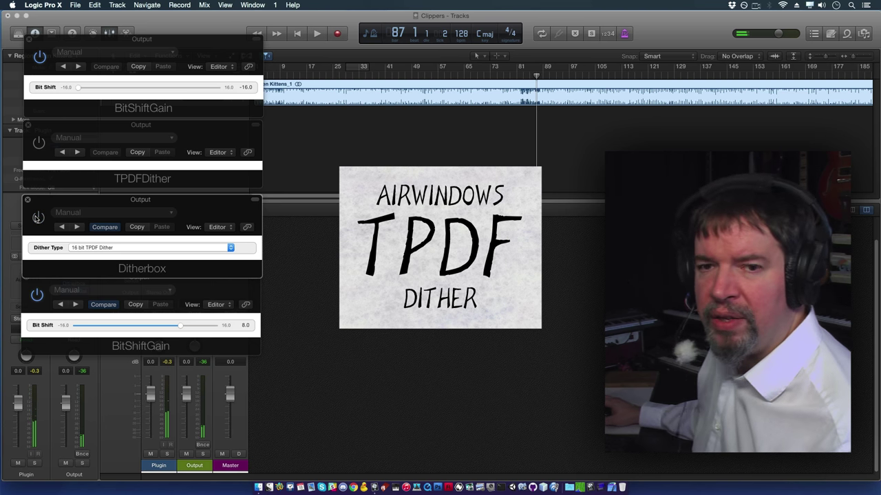
- From bar 72, set the last Bit Shift to 5.0 and Ditherbox to 16 bit Truncation, then play
click(487, 76)
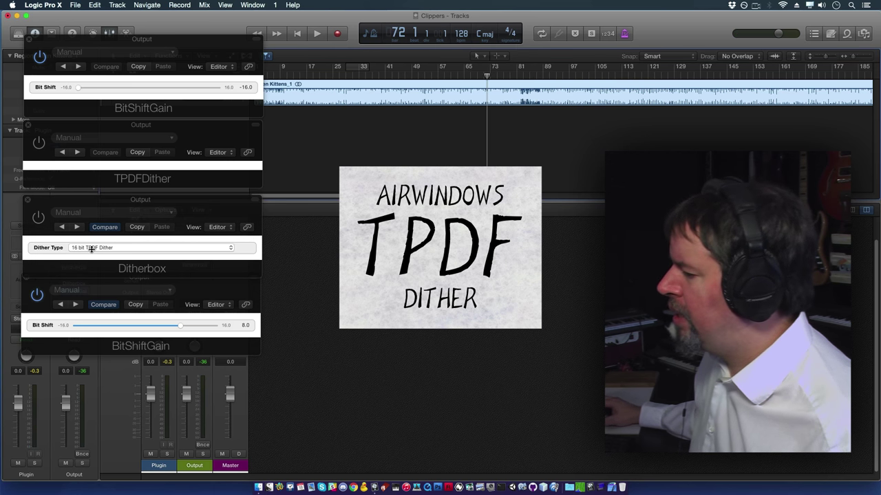
drag(184, 328, 166, 329)
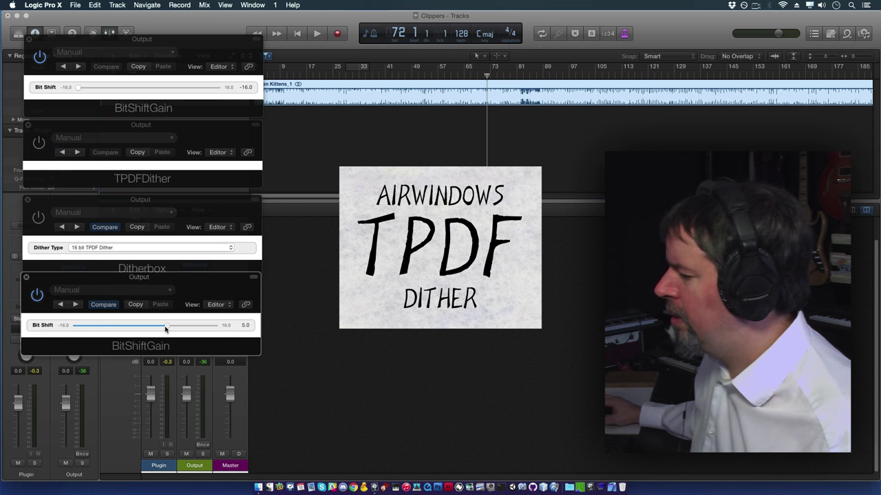
click(152, 248)
click(103, 229)
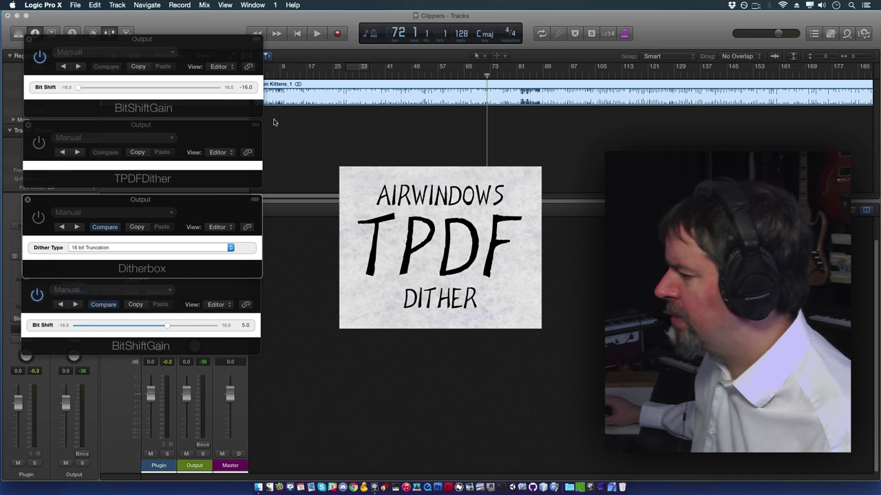
click(316, 34)
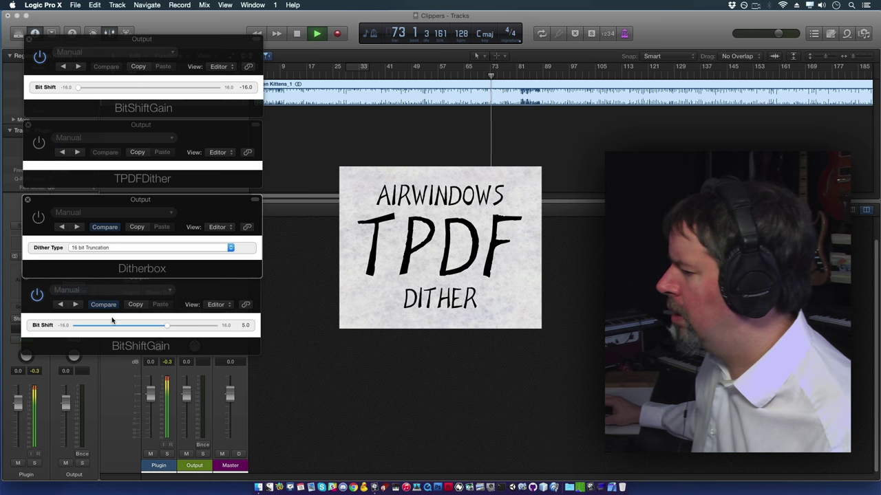
- Raise the last Bit Shift to 8.0, nudge the first Bit Shift above -16.0, and stop
click(170, 327)
drag(175, 327, 179, 326)
click(40, 219)
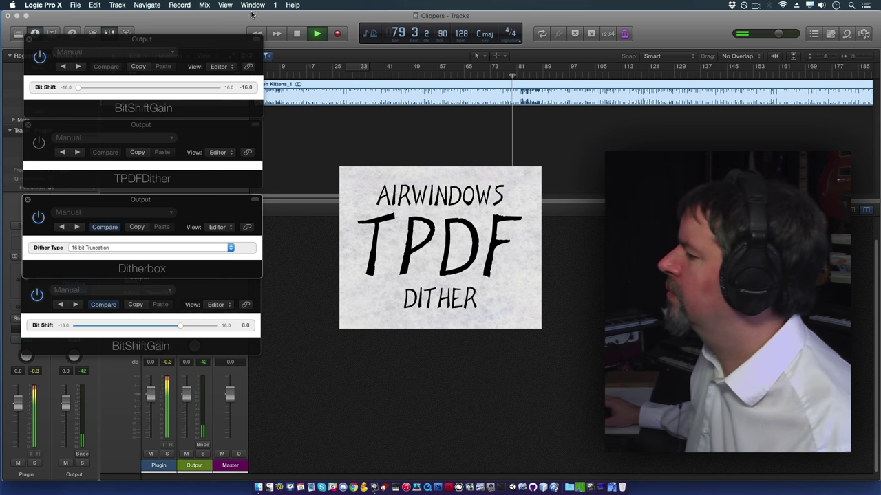
click(79, 88)
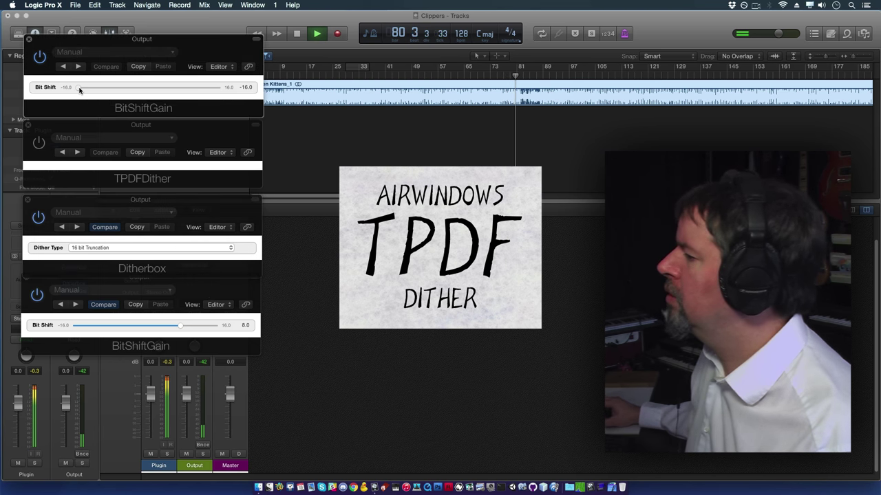
drag(79, 88, 100, 87)
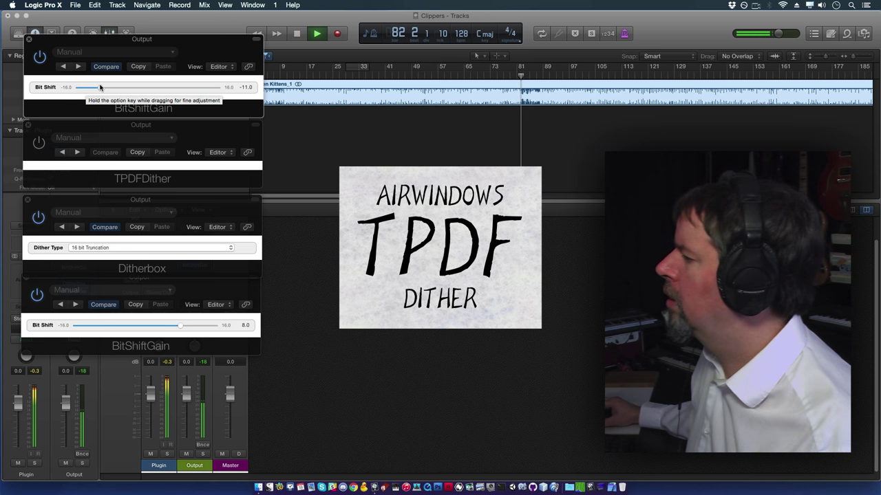
click(298, 33)
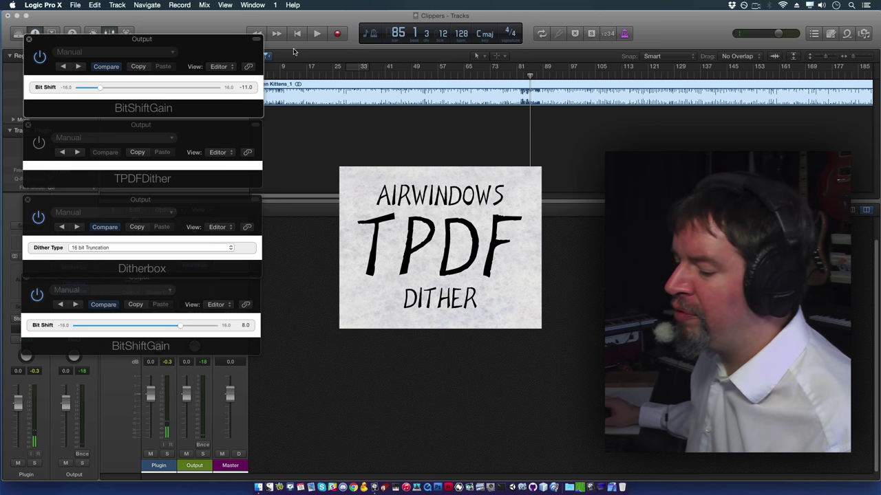
- Replay from bar 60 while sweeping the first Bit Shift back to -16.0, then return to bar 9
click(448, 75)
click(313, 32)
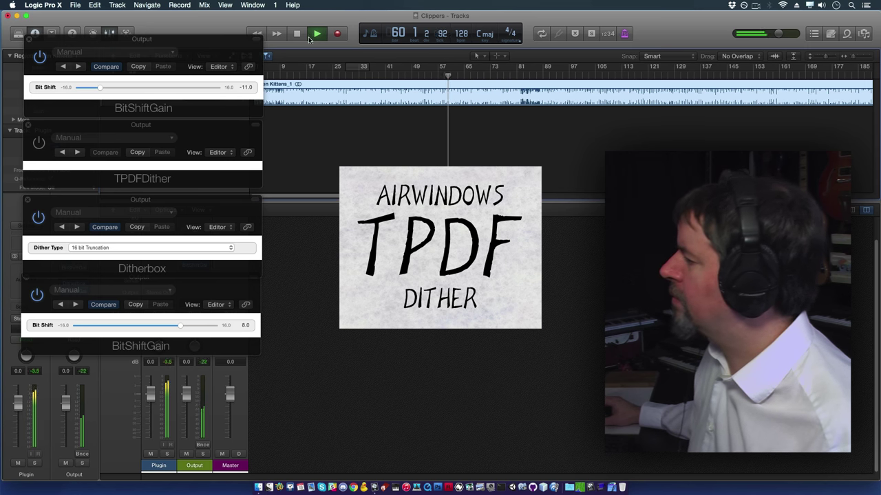
mouse_move(102, 87)
mouse_down()
mouse_move(114, 88)
mouse_move(97, 90)
mouse_up()
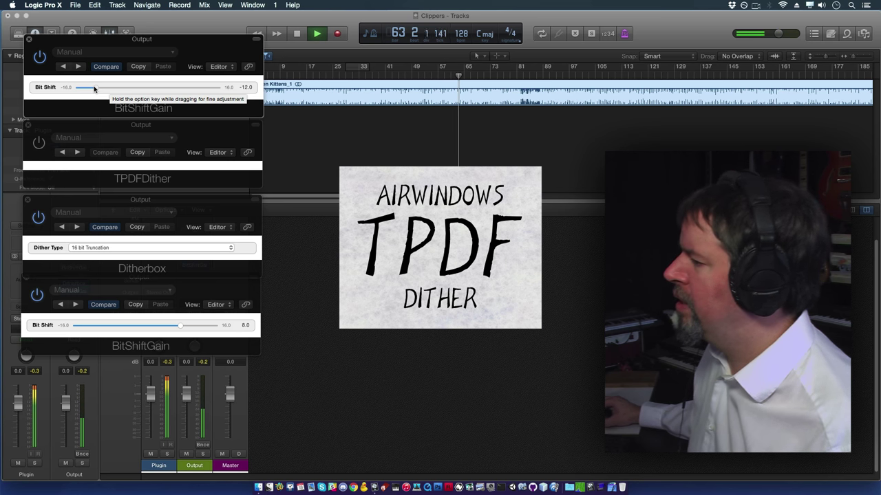
drag(90, 89, 80, 88)
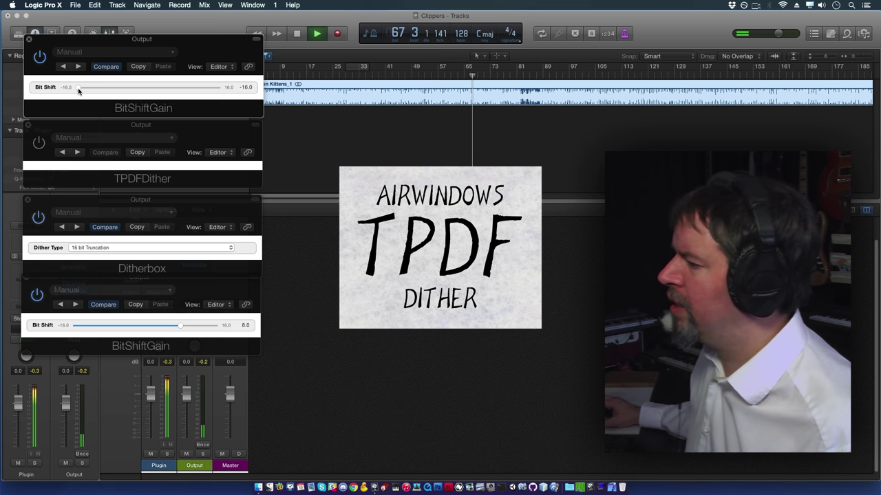
mouse_move(78, 90)
mouse_down()
mouse_move(114, 90)
mouse_move(77, 94)
mouse_up()
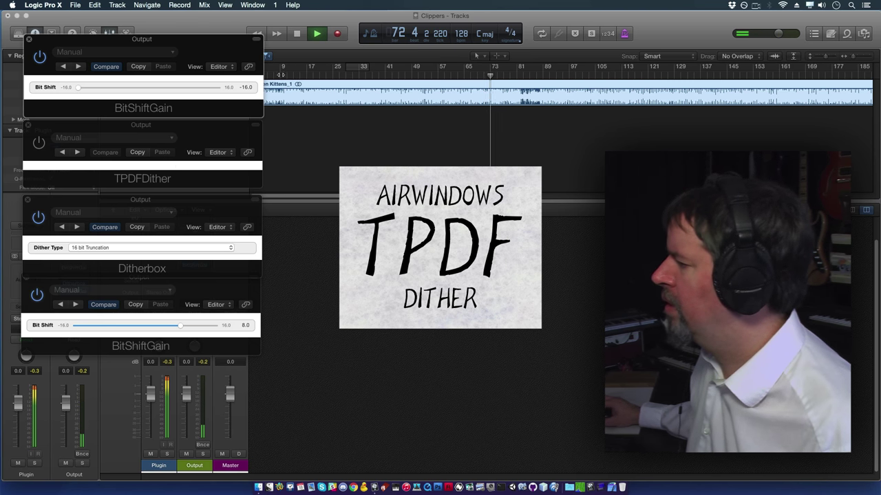
click(280, 75)
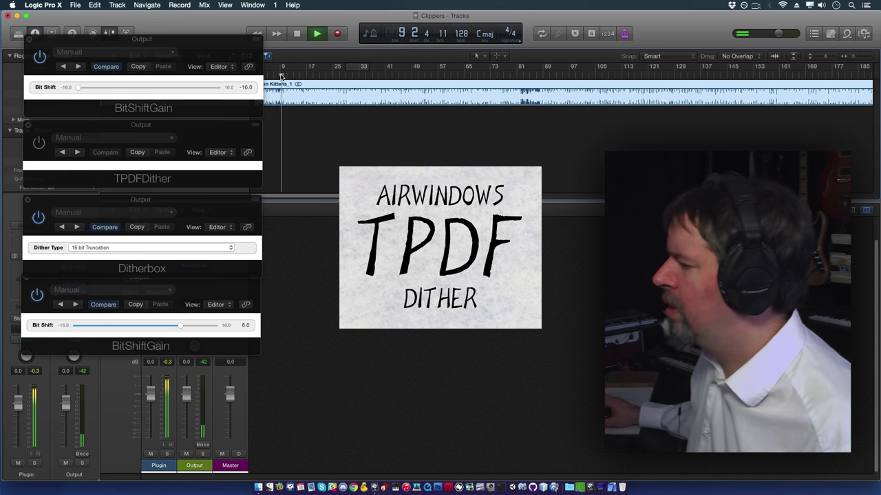
click(94, 248)
- Switch Ditherbox to 16 bit Flat Dither and set the first Bit Shift to -15.0 while listening
click(90, 254)
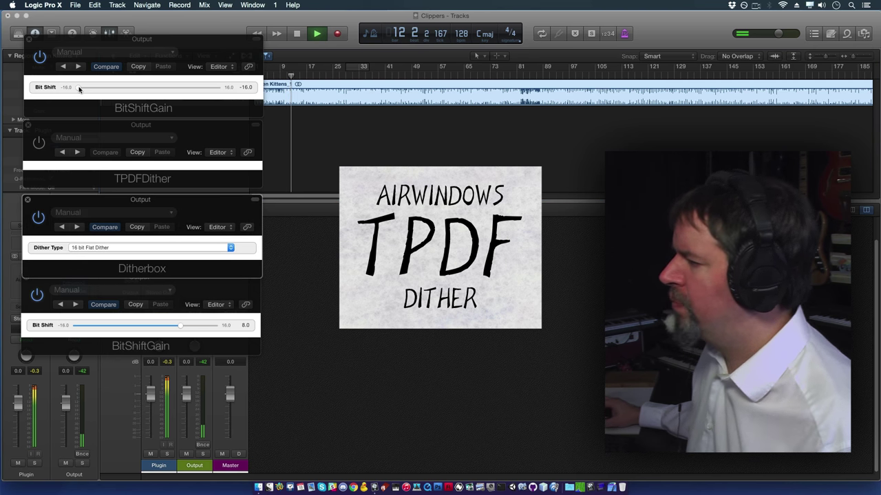
mouse_move(80, 89)
mouse_down()
mouse_move(108, 88)
mouse_move(84, 88)
mouse_up()
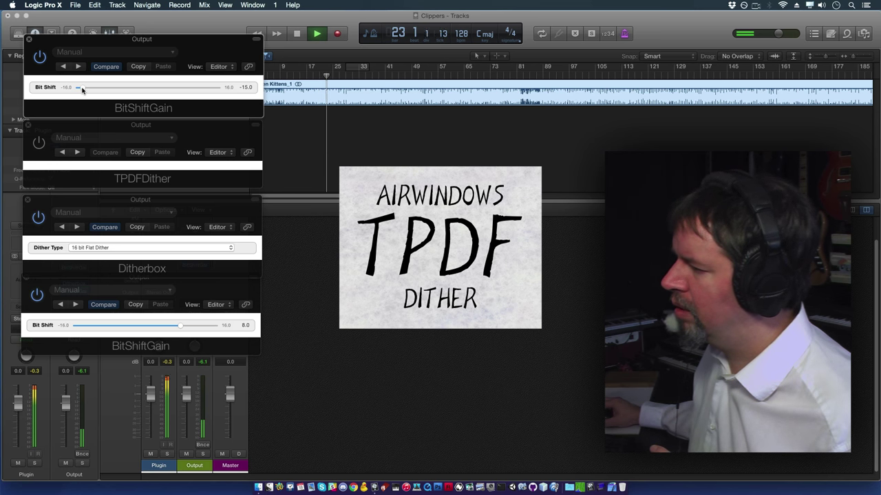
drag(82, 90, 80, 91)
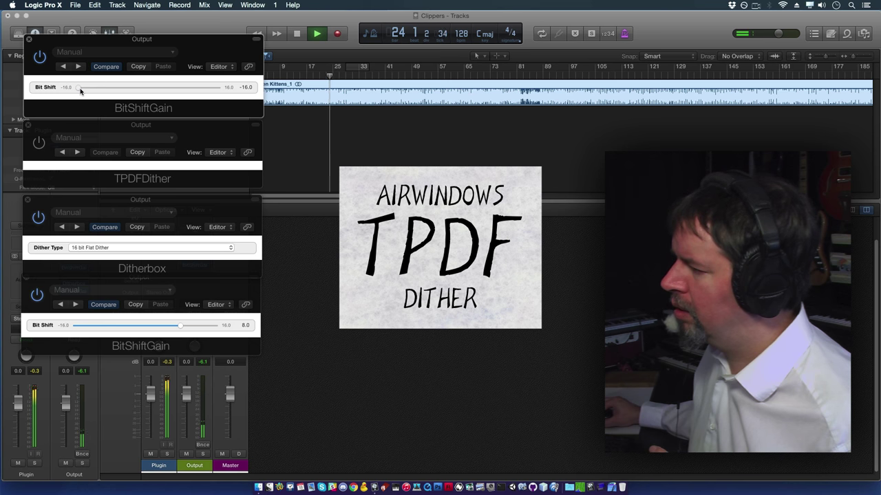
click(519, 75)
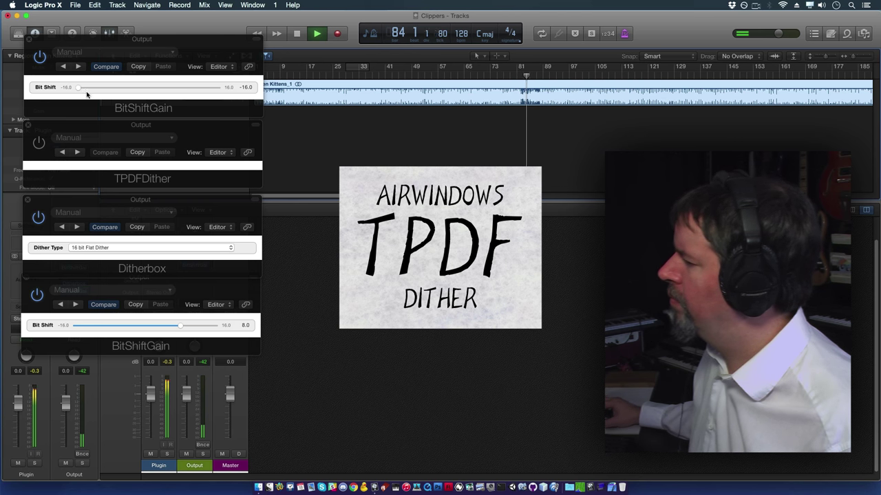
drag(79, 88, 81, 89)
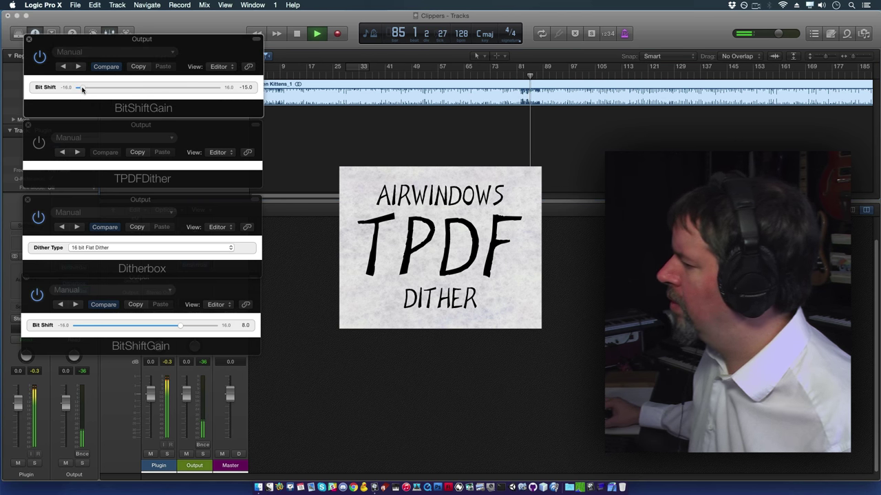
click(520, 75)
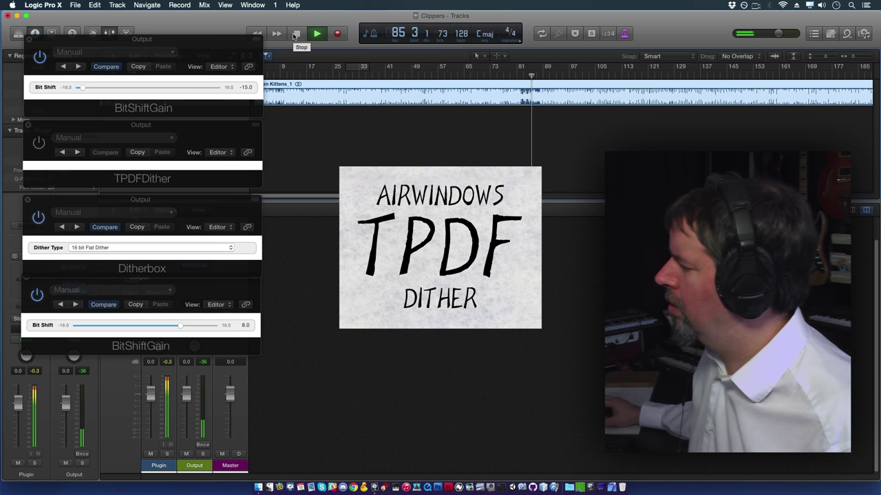
click(540, 75)
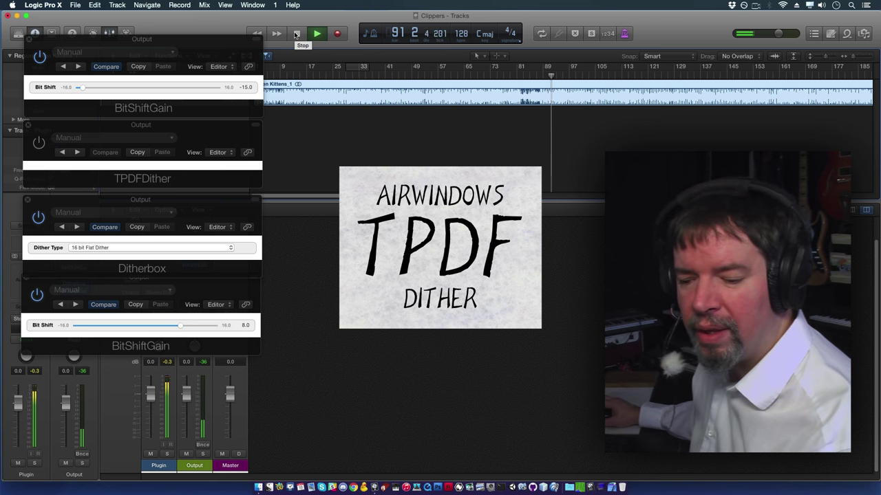
- Stop playback and close the Ditherbox window
click(295, 35)
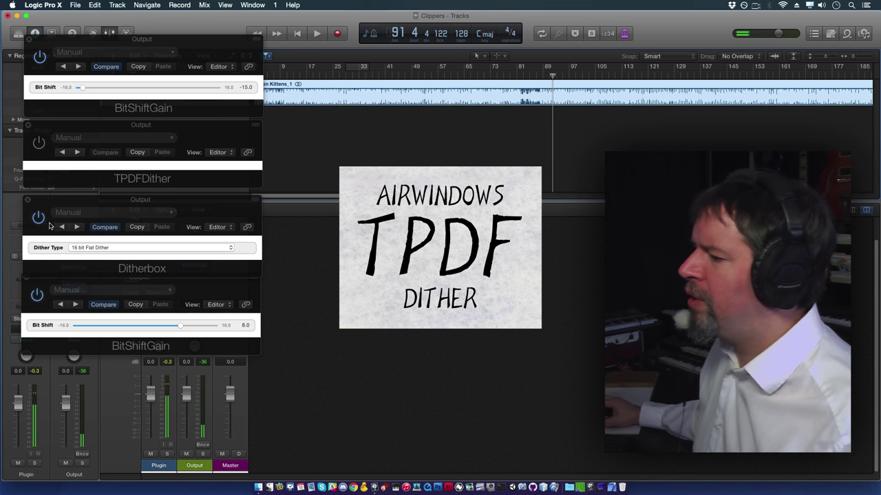
click(33, 219)
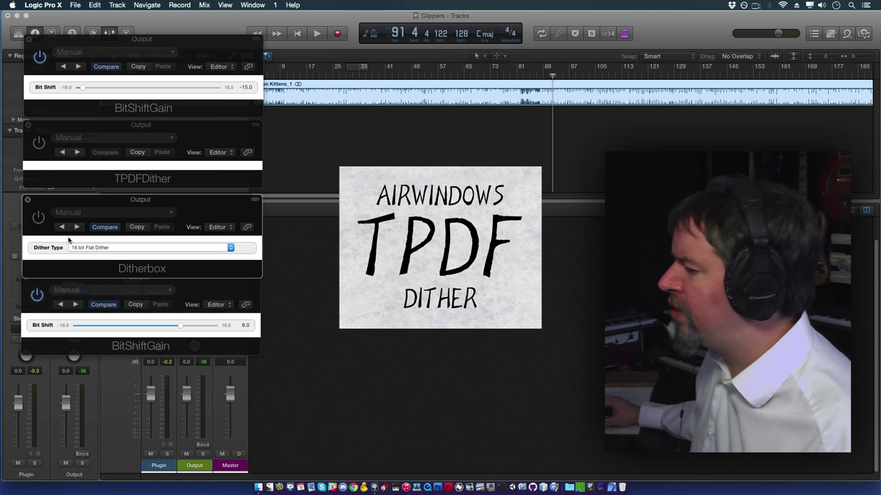
click(28, 201)
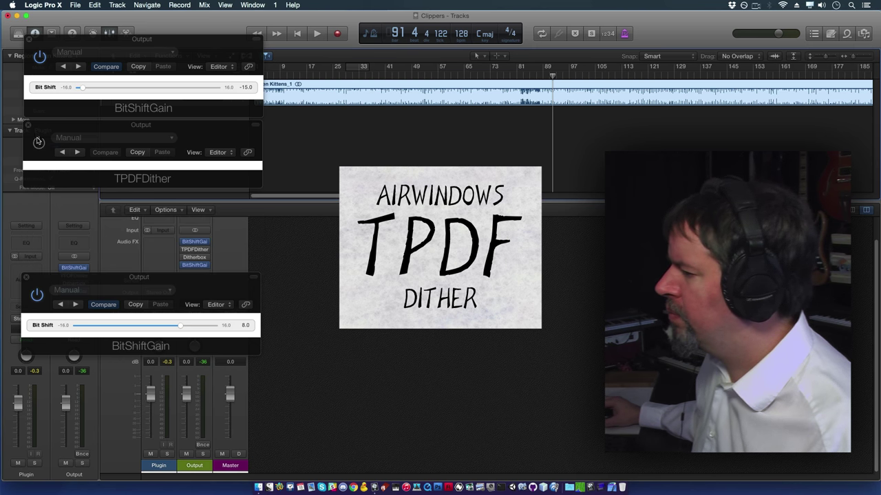
- Resume playback from about bar 76, return the first Bit Shift to -16.0, and reopen Ditherbox
click(39, 142)
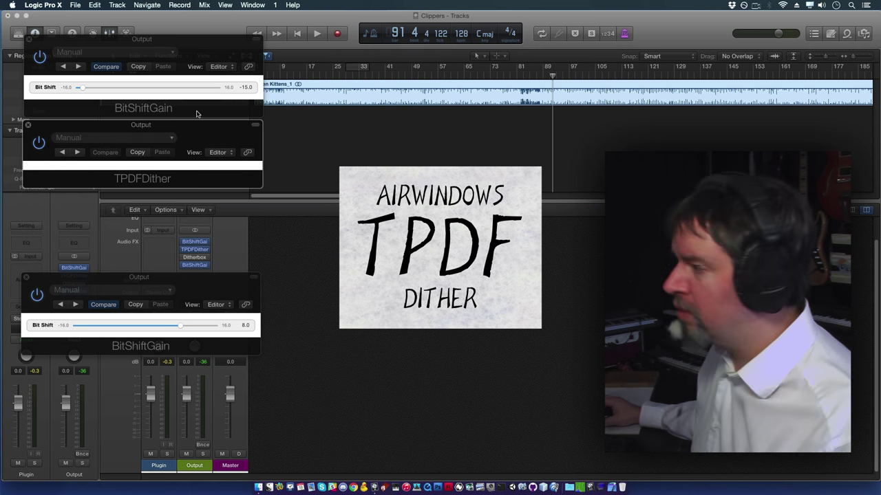
click(500, 80)
key(space)
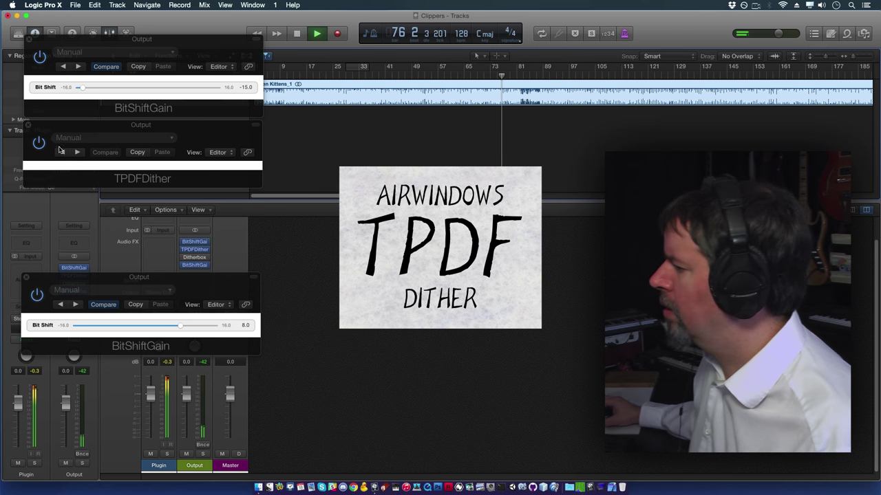
click(82, 89)
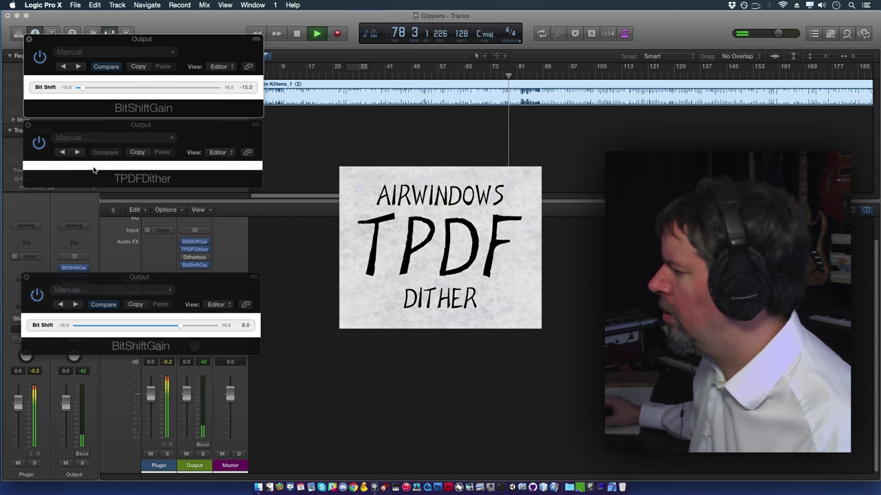
drag(82, 89, 76, 89)
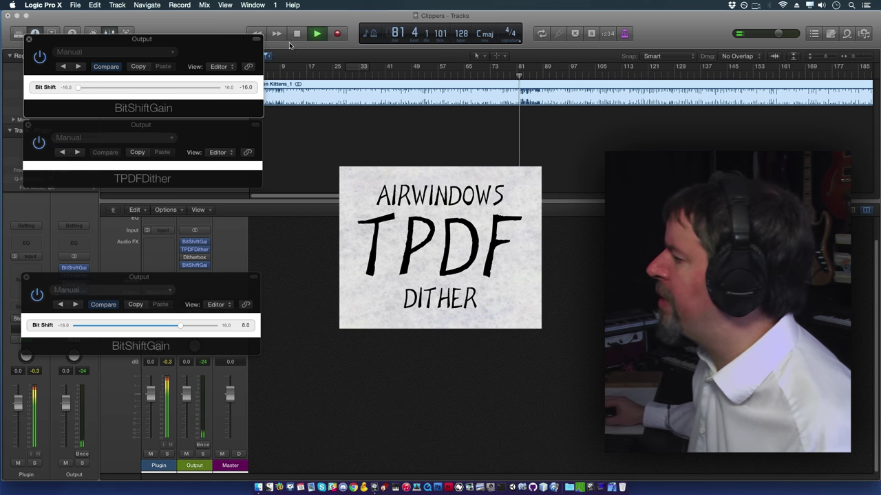
click(194, 257)
- Restart playback from bar 72, turn on Ditherbox, and raise the first Bit Shift to -12.0
click(172, 124)
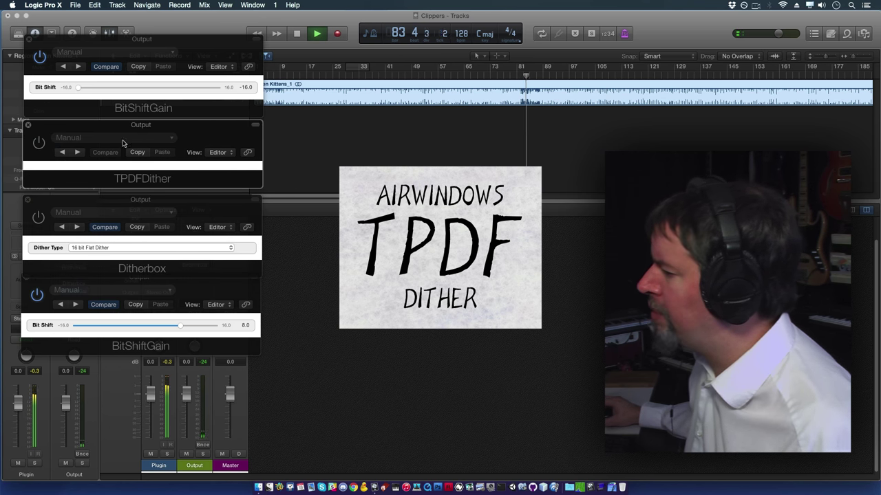
click(298, 33)
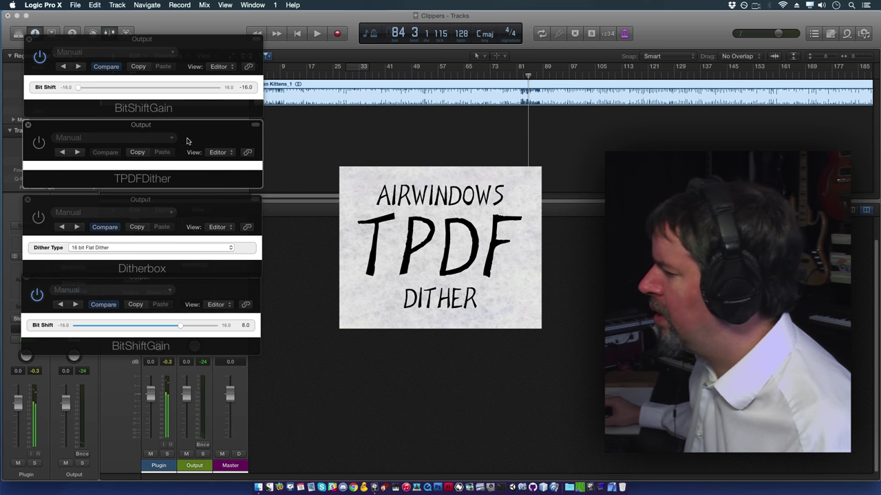
click(488, 77)
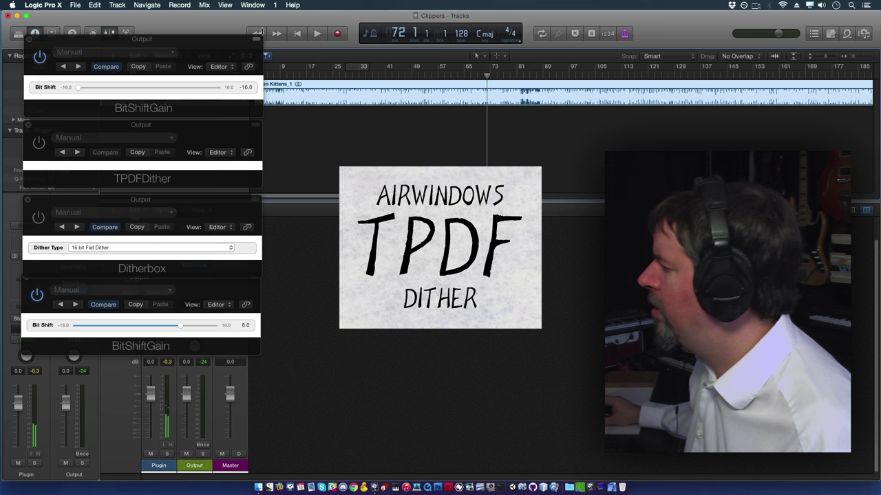
click(319, 33)
click(38, 217)
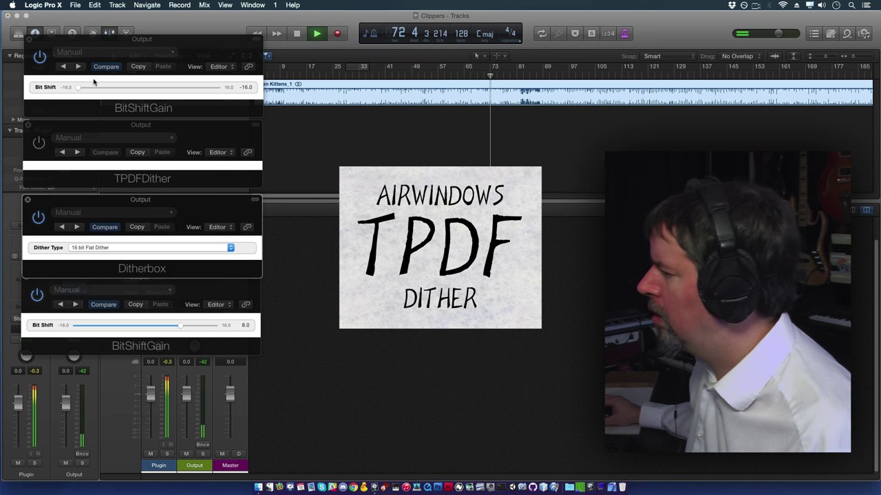
drag(76, 90, 100, 88)
- Try another dither type, then settle on 16 bit TPDF Dither in Ditherbox
click(88, 250)
click(92, 242)
click(89, 248)
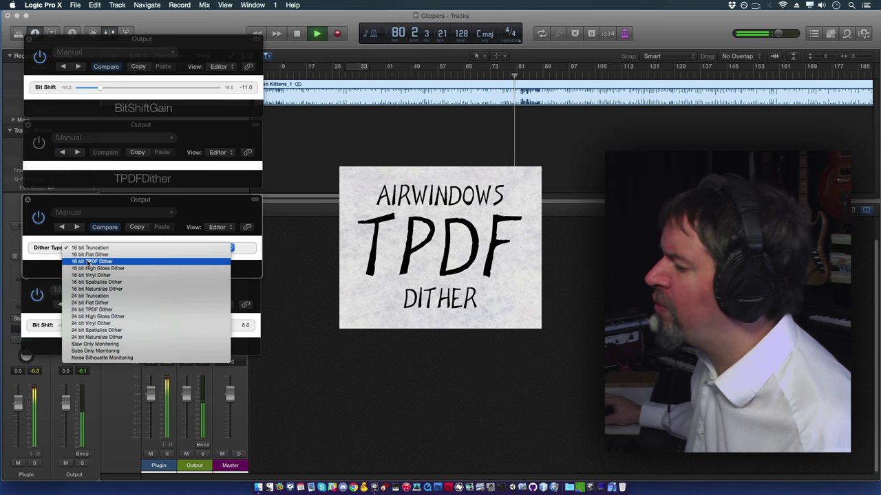
click(91, 261)
- Fine-tune the first Bit Shift back to -12.0 and replay the passage
click(100, 88)
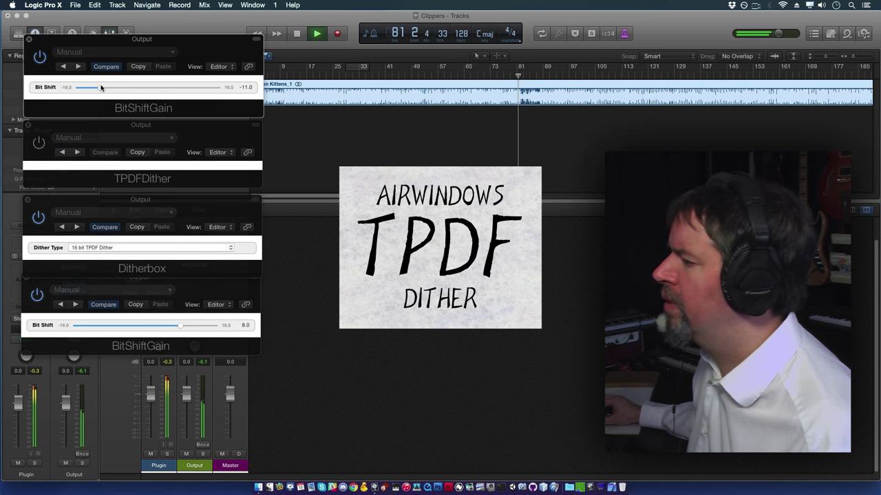
mouse_move(87, 90)
mouse_down()
mouse_move(75, 88)
mouse_move(96, 94)
mouse_up()
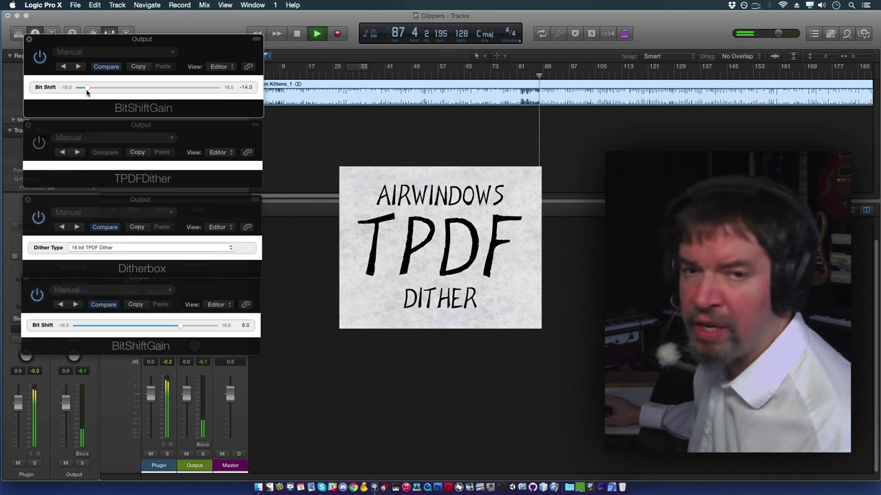
drag(87, 92, 97, 91)
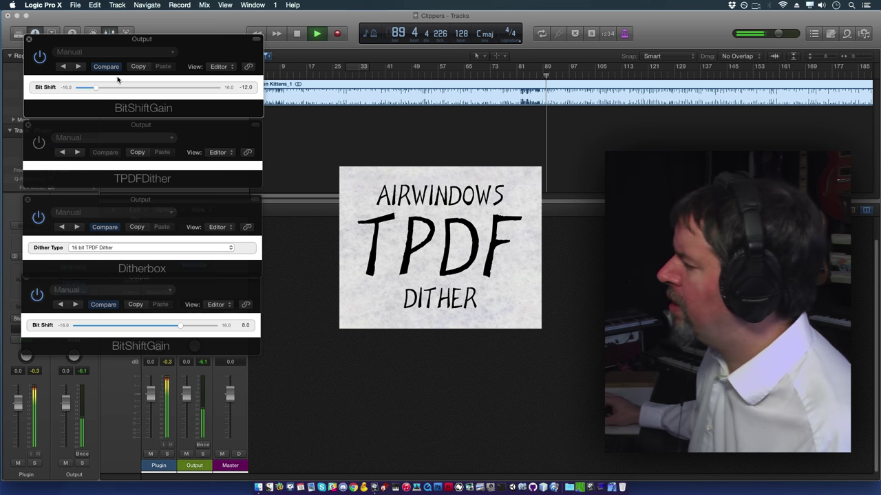
click(509, 76)
click(482, 76)
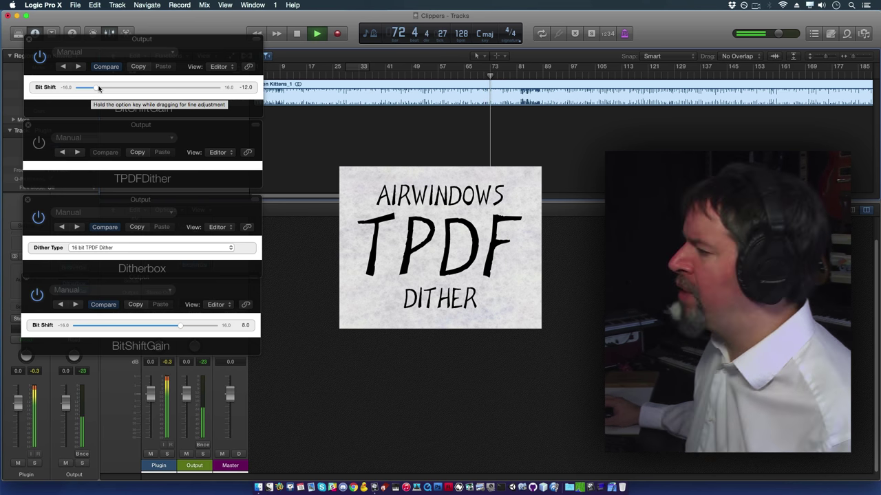
- Restart playback, set the first Bit Shift to -16.0 and the last Bit Shift to 11.0
click(305, 33)
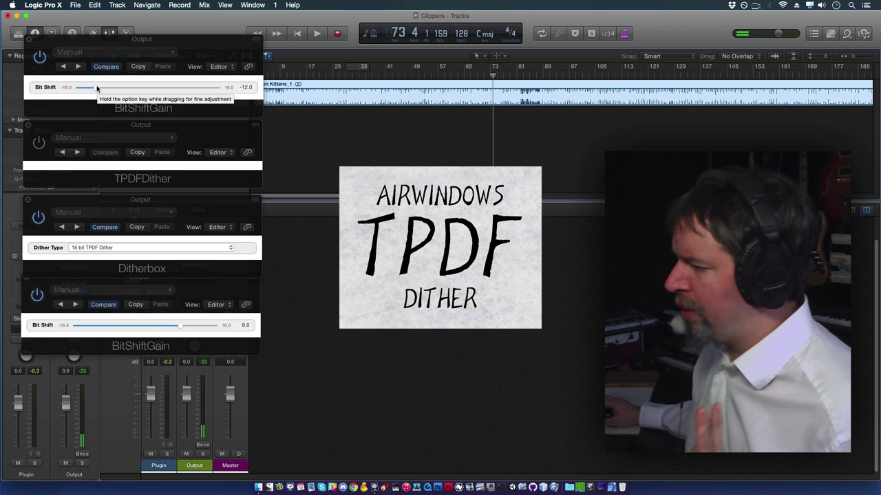
click(180, 330)
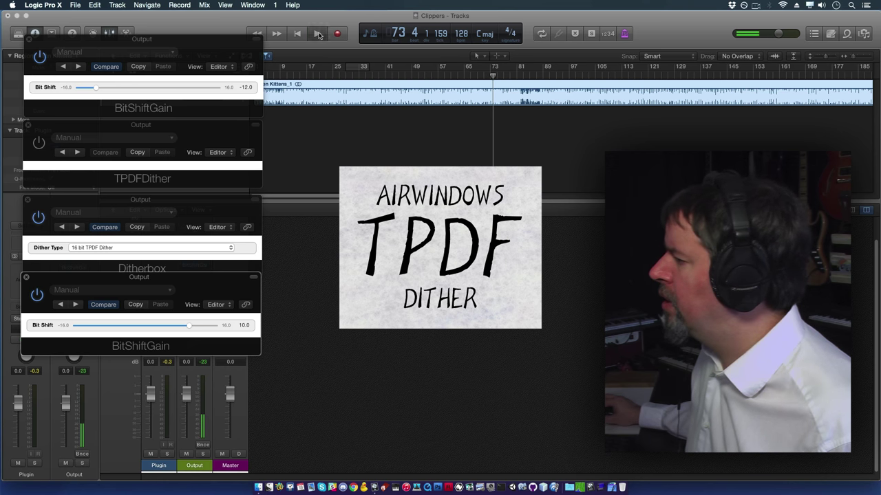
click(316, 33)
click(97, 90)
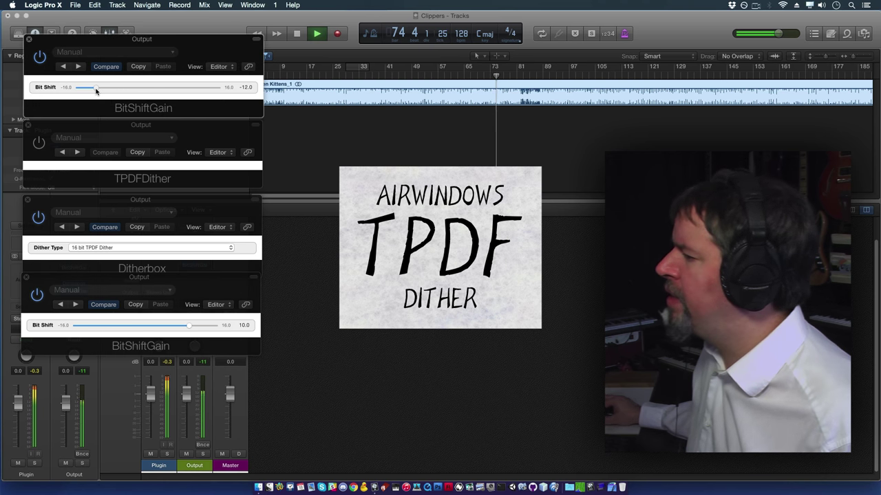
drag(96, 91, 76, 89)
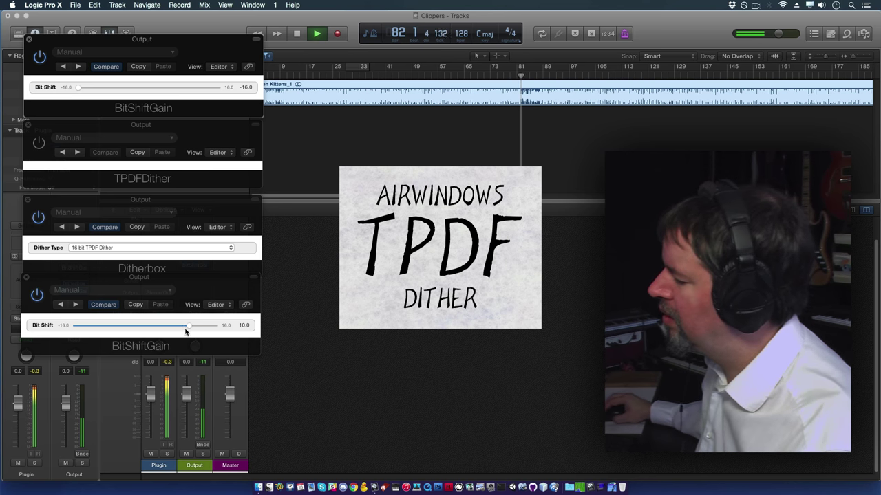
drag(189, 329, 192, 329)
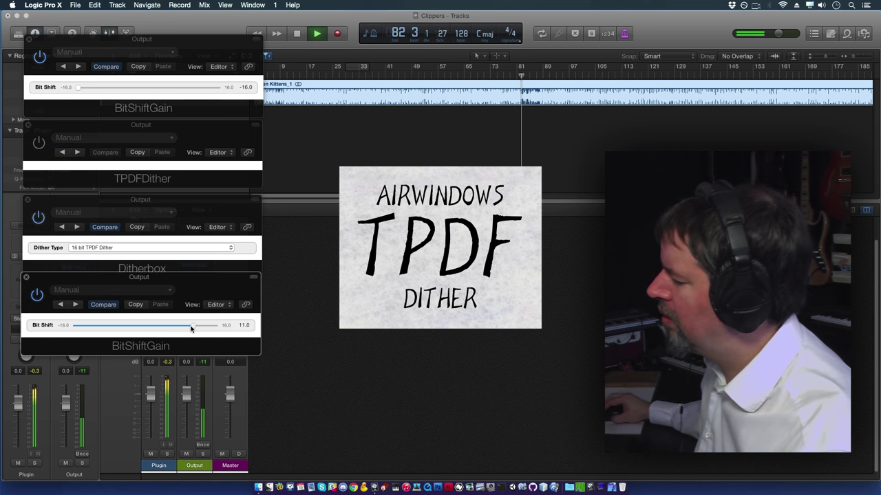
- Try 16 bit Vinyl and Spatialize, settle on 16 bit Naturalize Dither, then stop and close Ditherbox
click(98, 247)
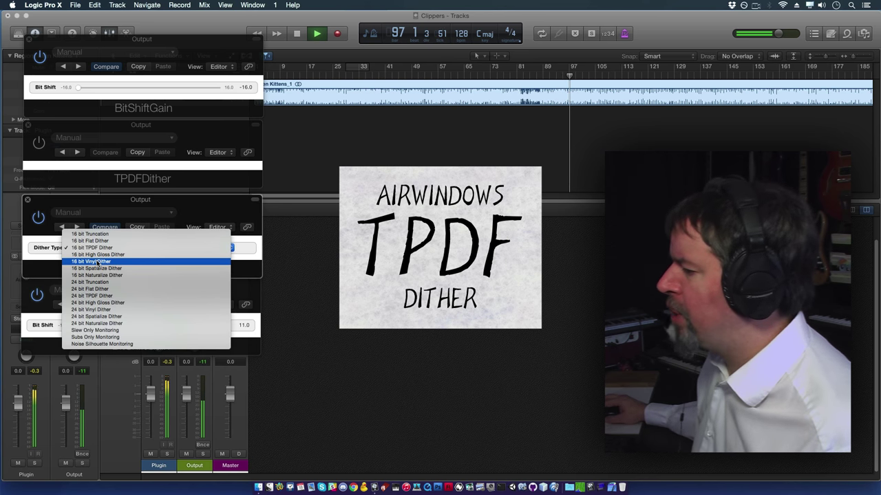
click(98, 262)
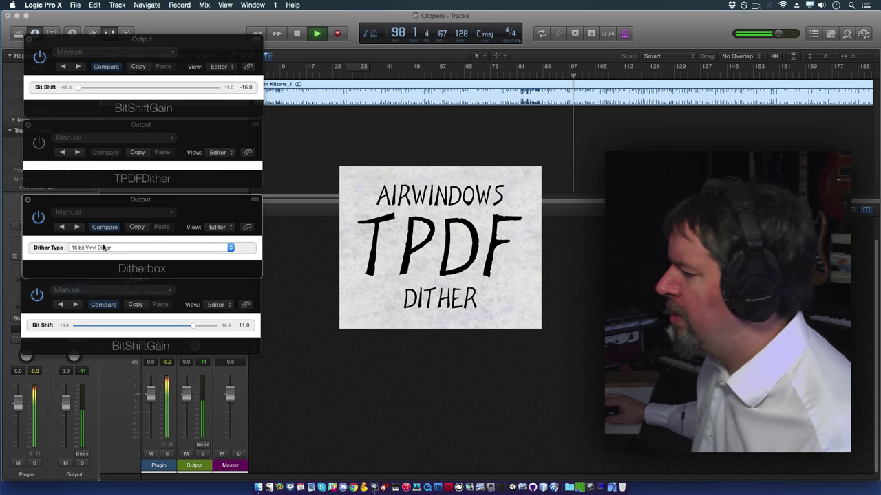
click(102, 249)
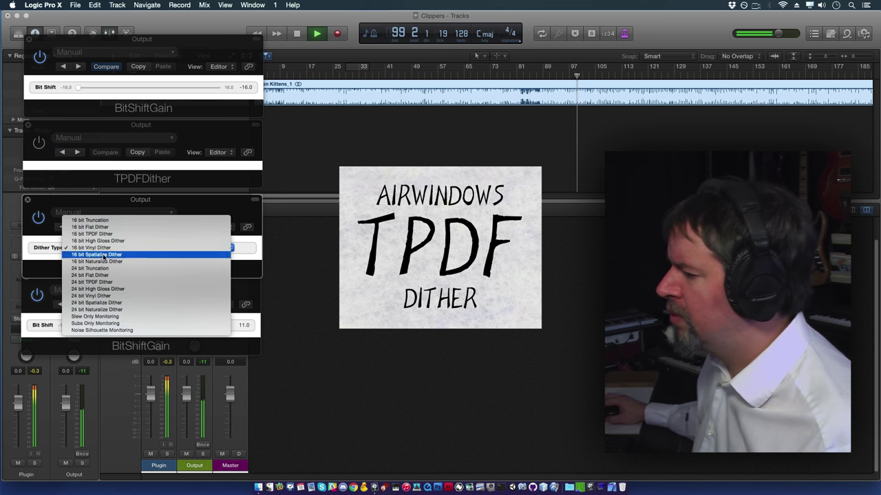
click(104, 254)
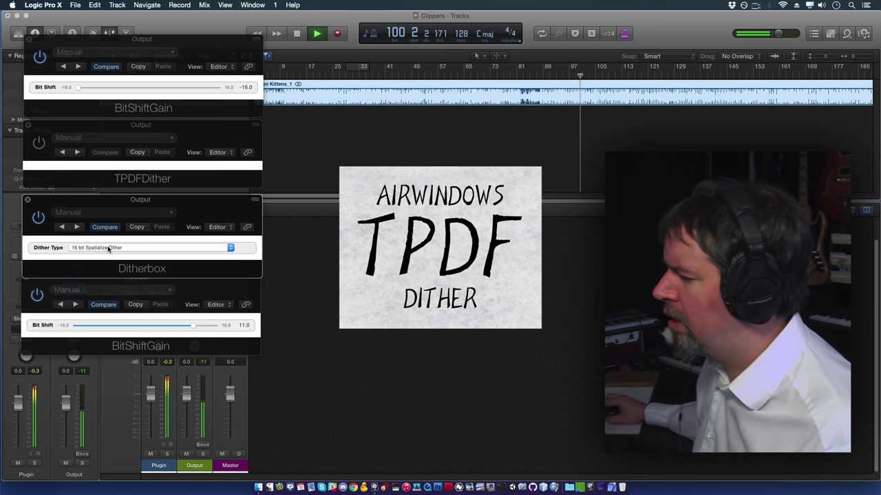
click(108, 249)
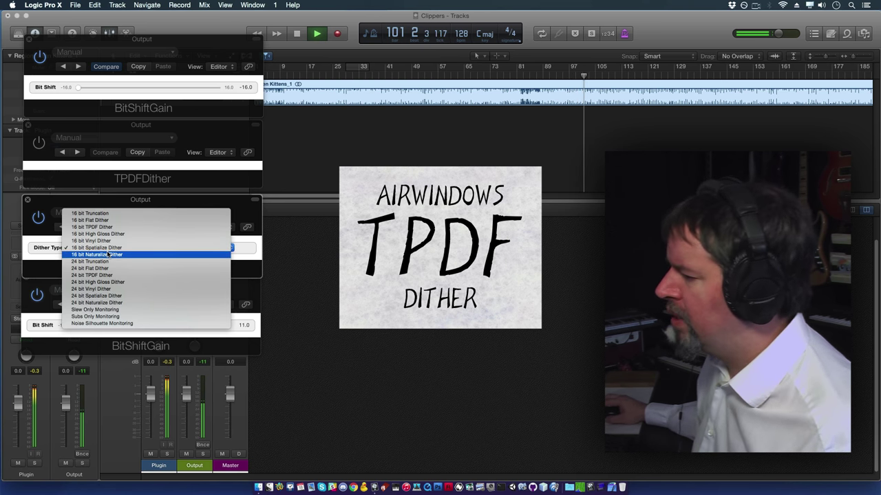
click(107, 255)
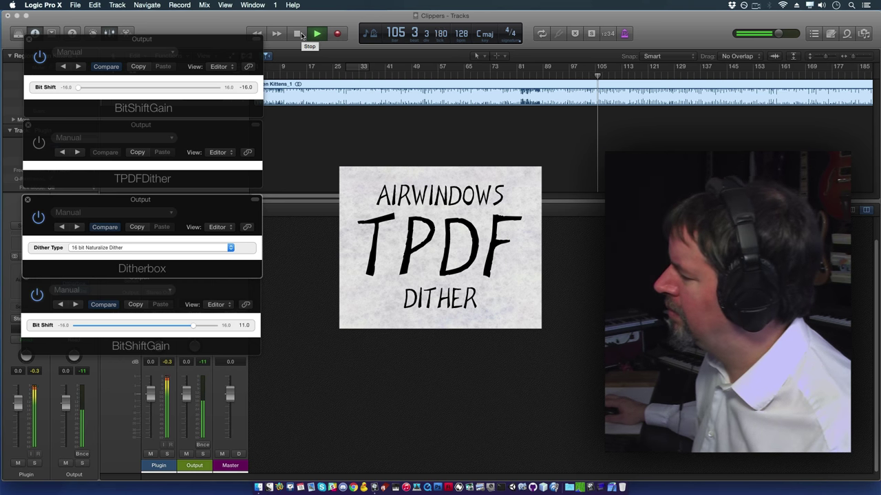
click(298, 34)
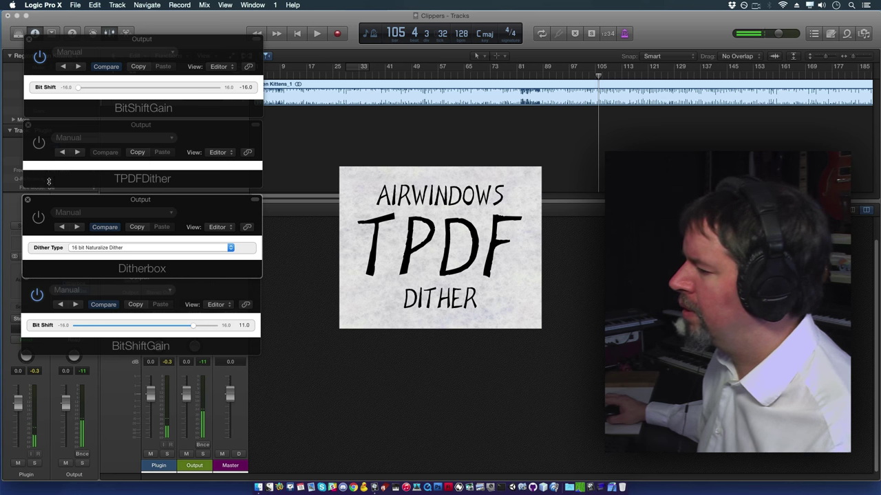
click(28, 201)
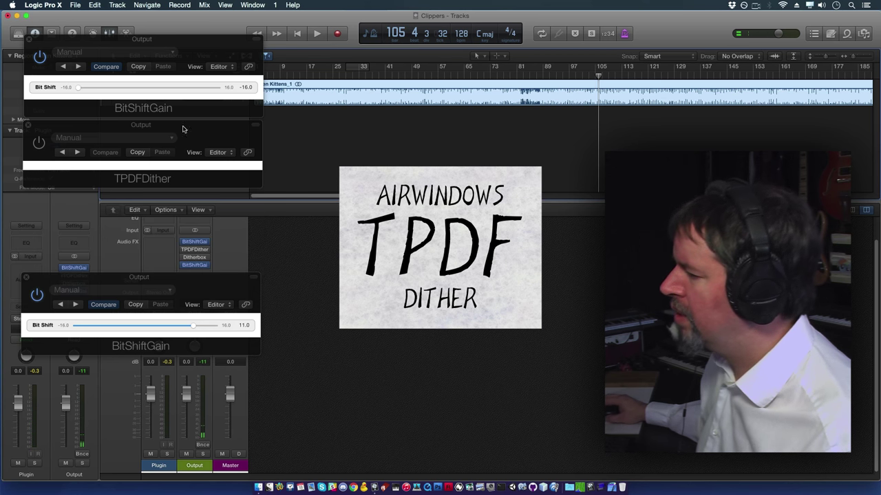
- Raise the last Bit Shift to 16.0 and play it briefly, tidying the plugin windows
drag(146, 126, 145, 133)
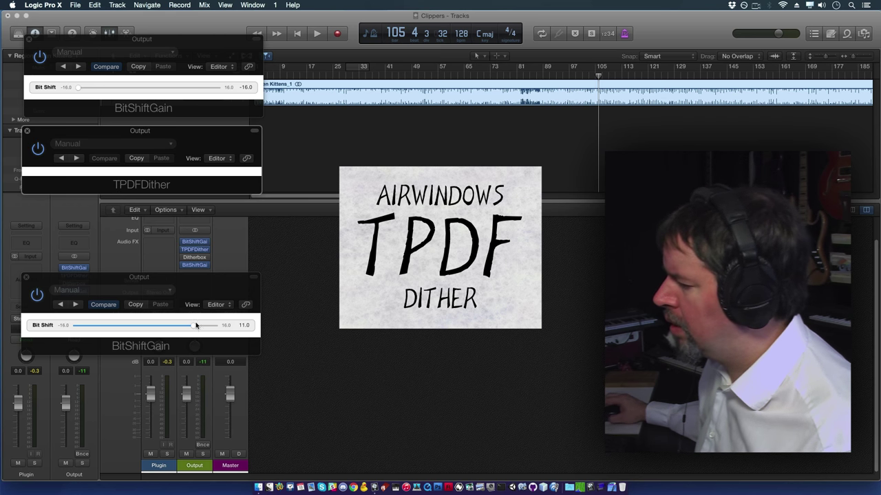
drag(196, 326, 225, 325)
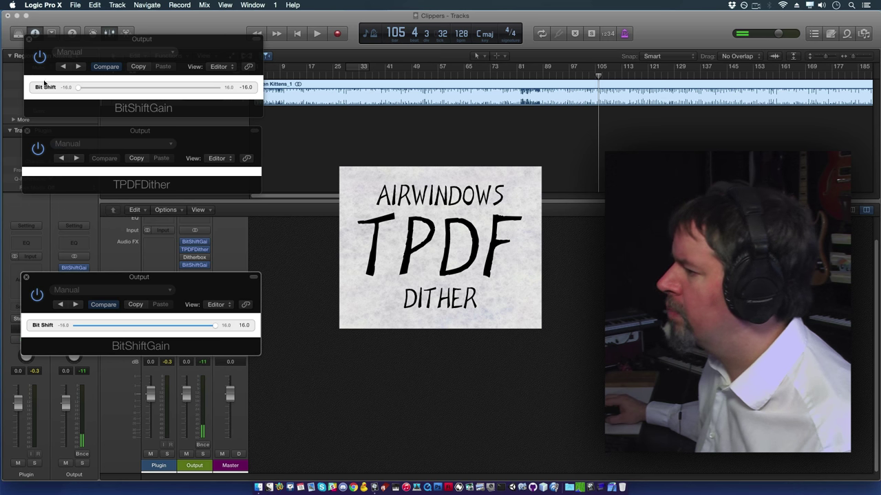
click(318, 34)
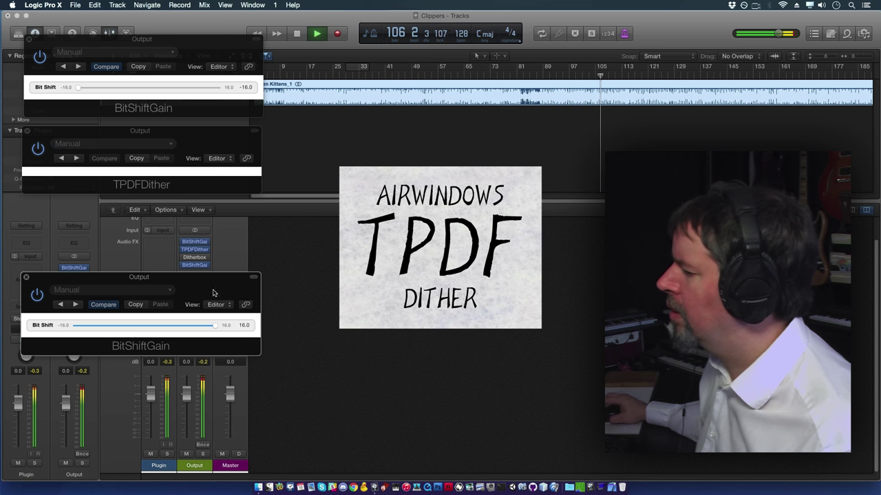
drag(78, 135, 87, 135)
mouse_move(77, 278)
mouse_down()
mouse_move(75, 258)
mouse_move(73, 300)
mouse_move(74, 292)
mouse_up()
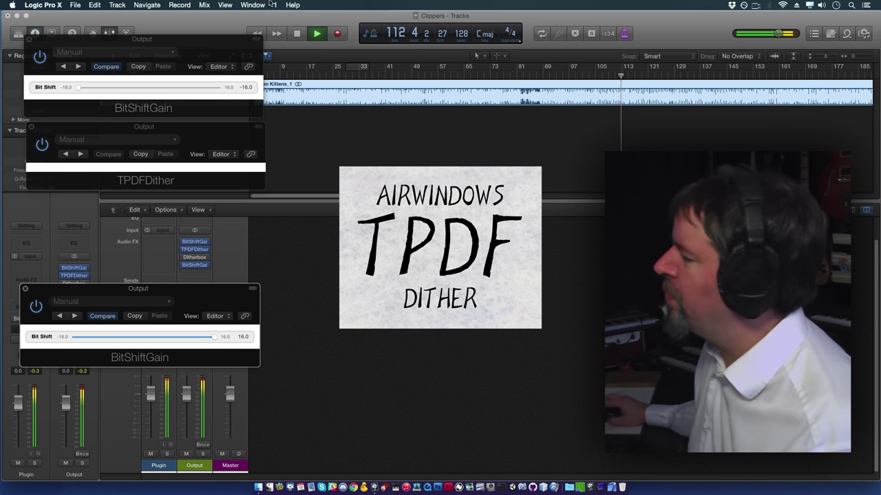
click(298, 35)
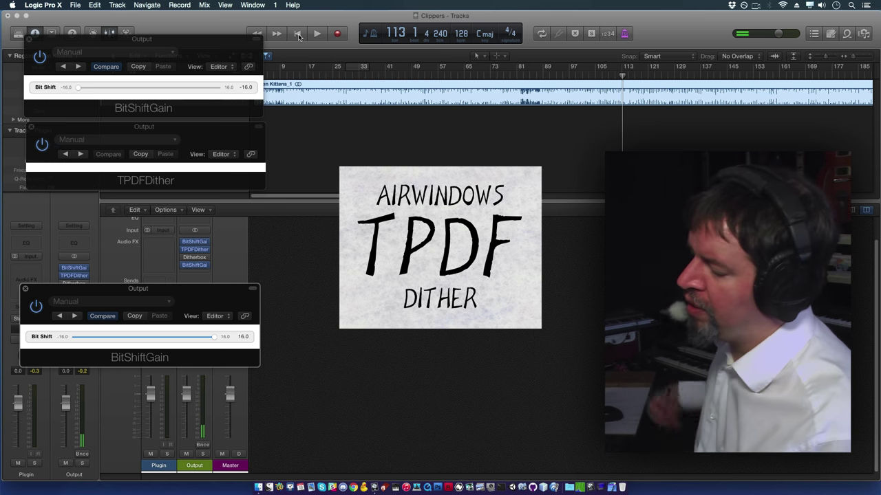
- Remove Ditherbox and both BitShiftGain plug-ins from the Output strip, keeping only TPDFDither
click(184, 258)
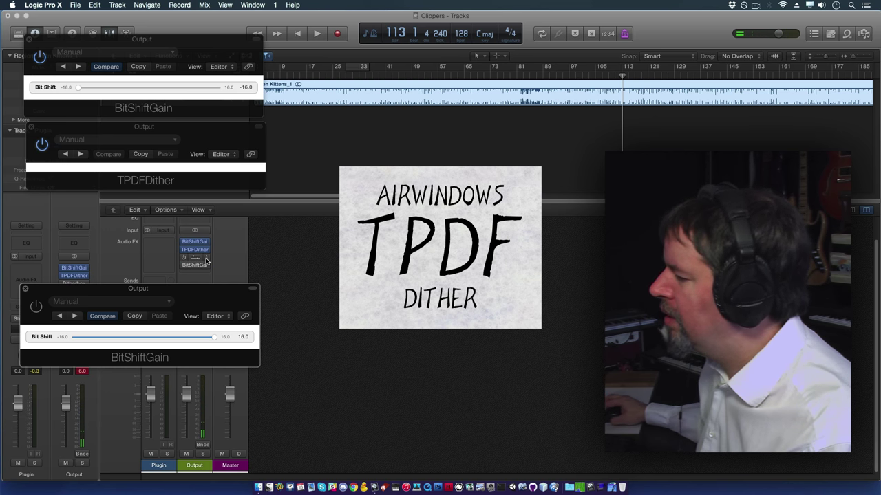
click(206, 258)
click(208, 261)
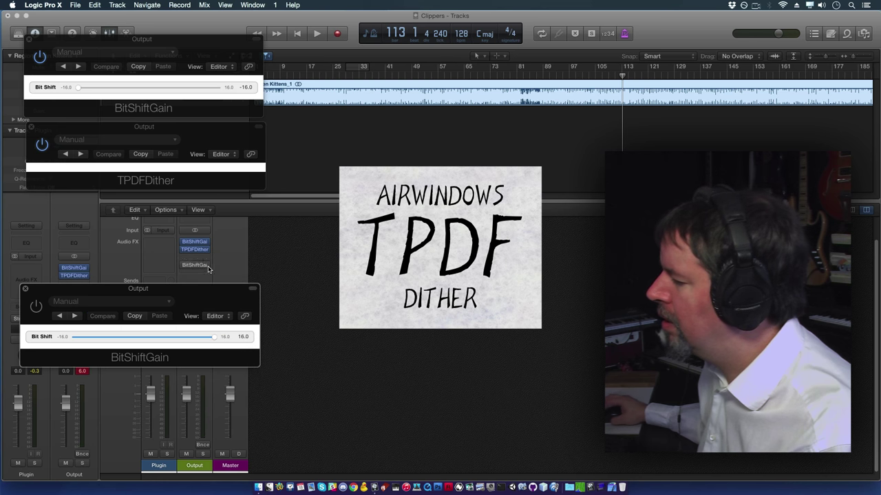
click(207, 266)
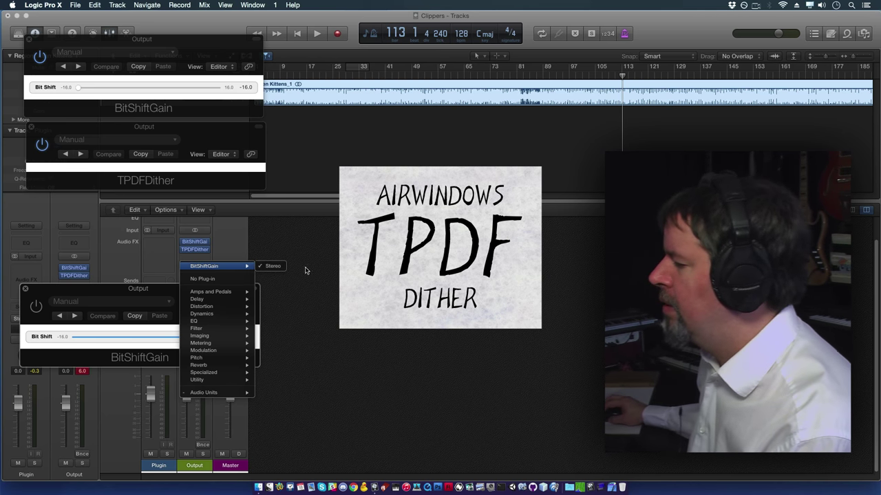
click(207, 280)
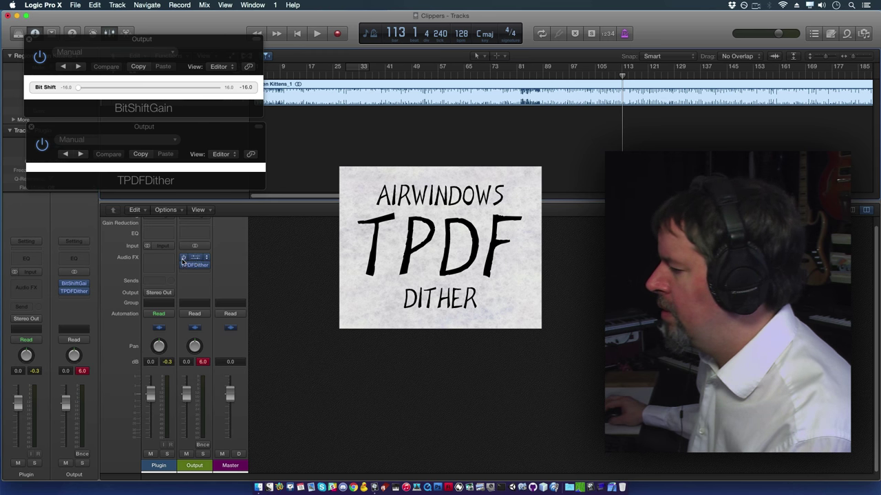
click(207, 258)
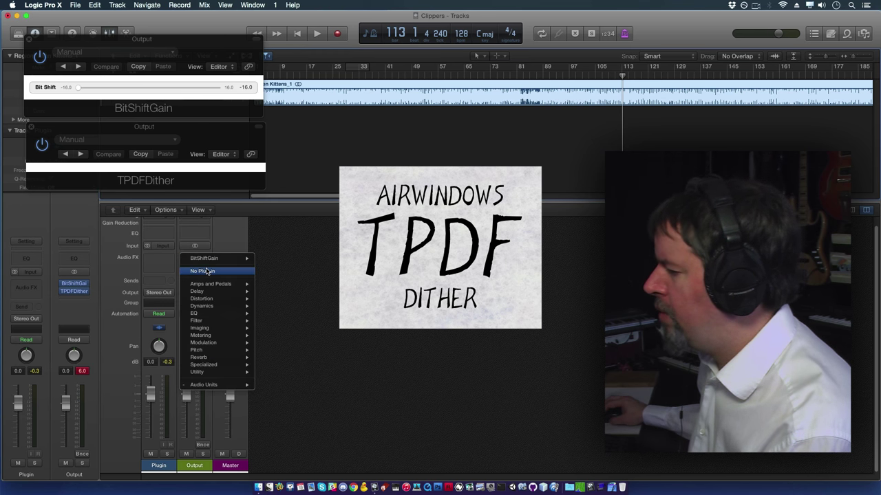
click(207, 268)
click(200, 270)
click(197, 267)
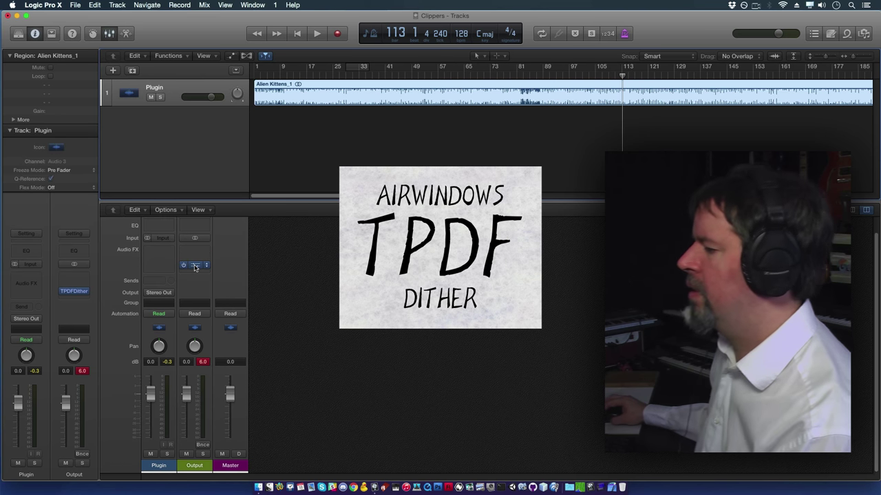
- Open and close the TPDFDither window, then play and stop the song to hear the dithered output
key(super+z)
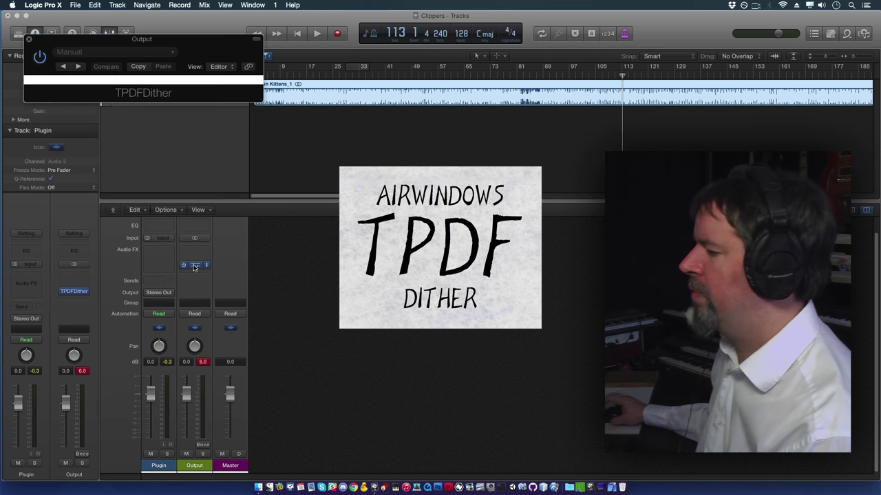
click(28, 39)
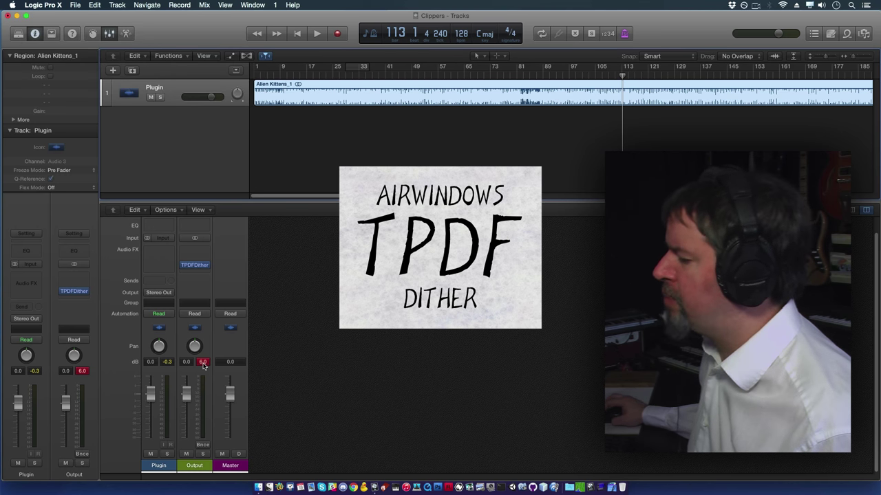
click(317, 34)
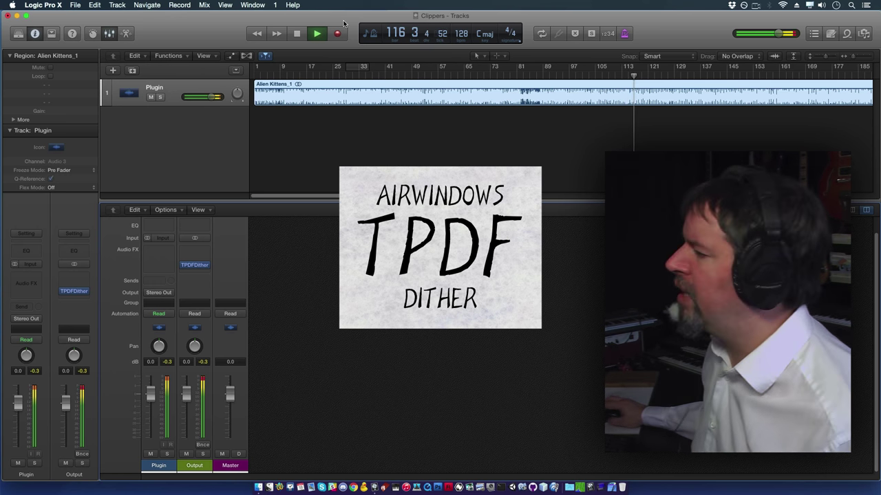
click(298, 33)
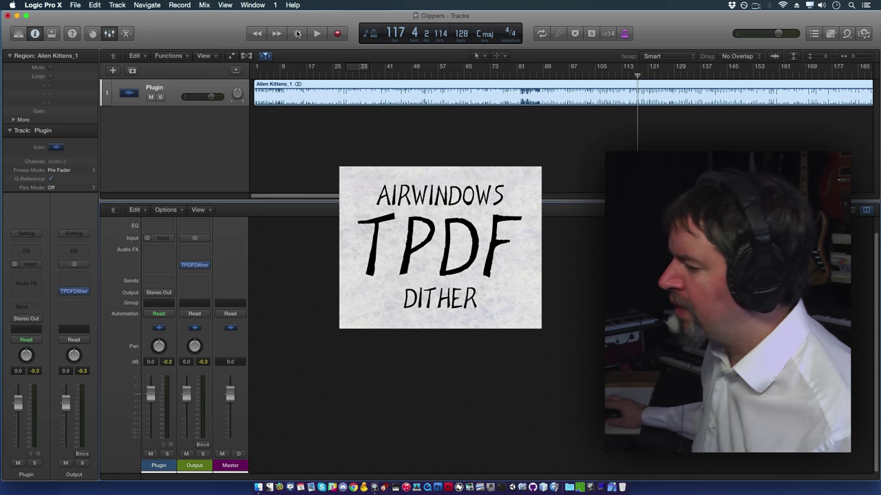
- Reopen the TPDFDither window on Output, move it down and right, and close it
mouse_move(186, 268)
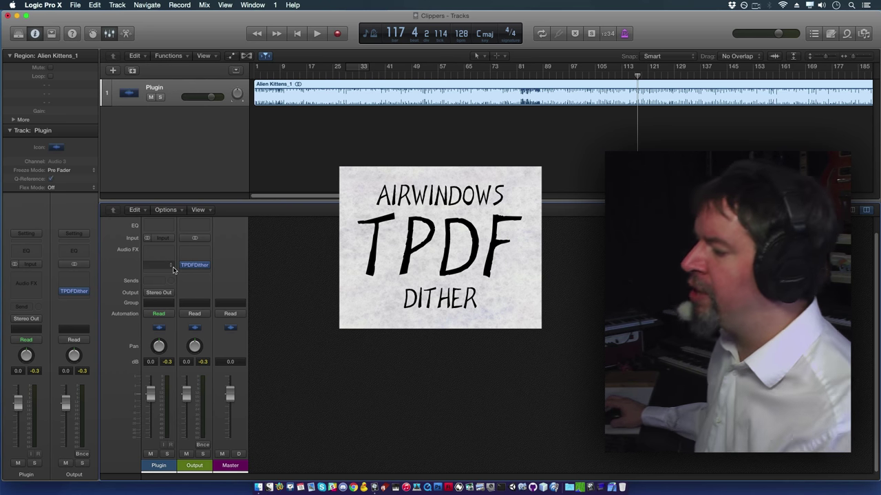
click(197, 265)
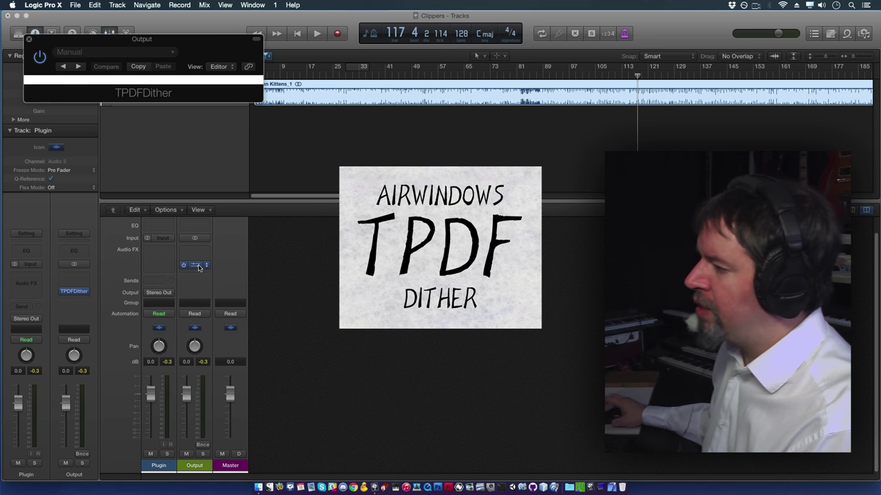
drag(55, 43, 141, 123)
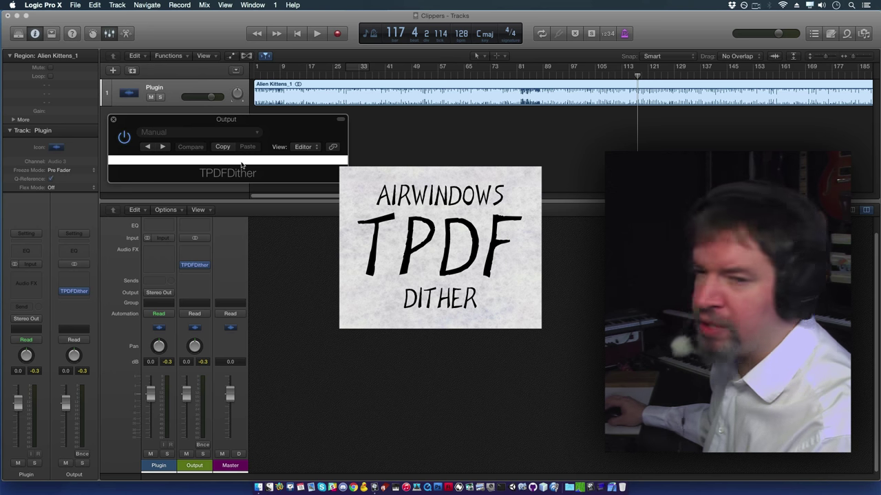
click(114, 120)
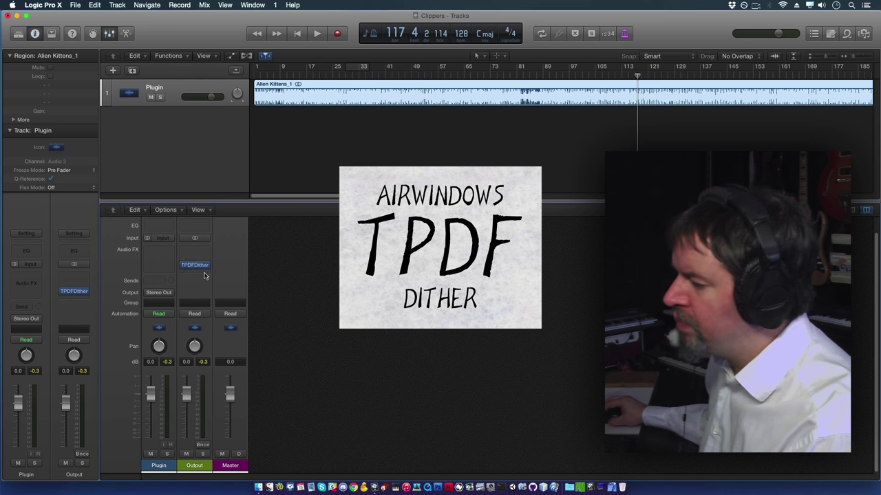
mouse_move(195, 268)
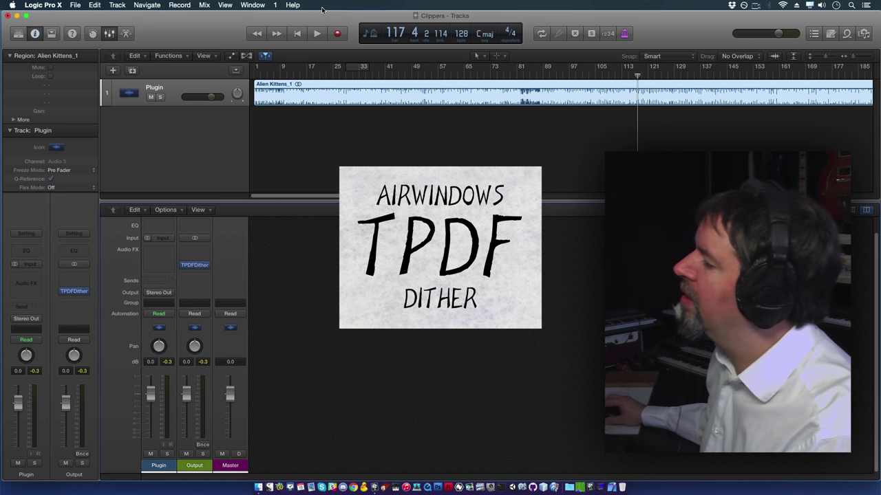
- Open the File > Bounce > Project or Section dialog and leave Dithering at None
click(74, 6)
mouse_move(73, 193)
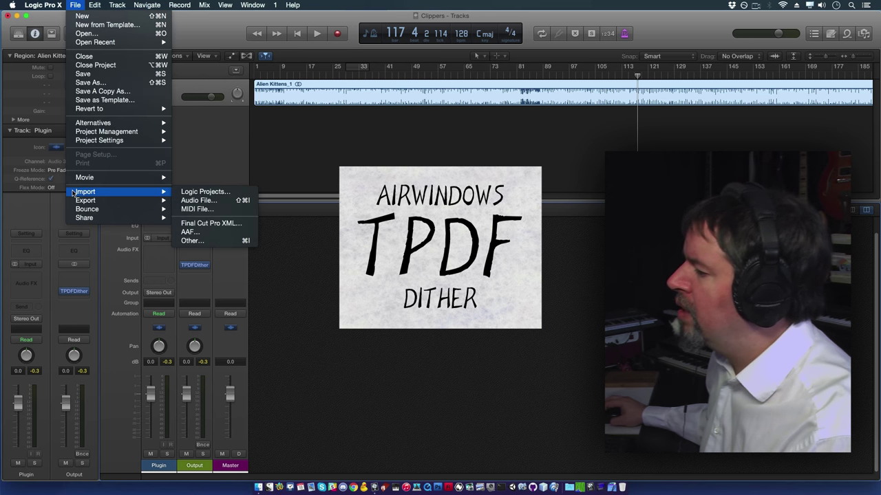
mouse_move(124, 209)
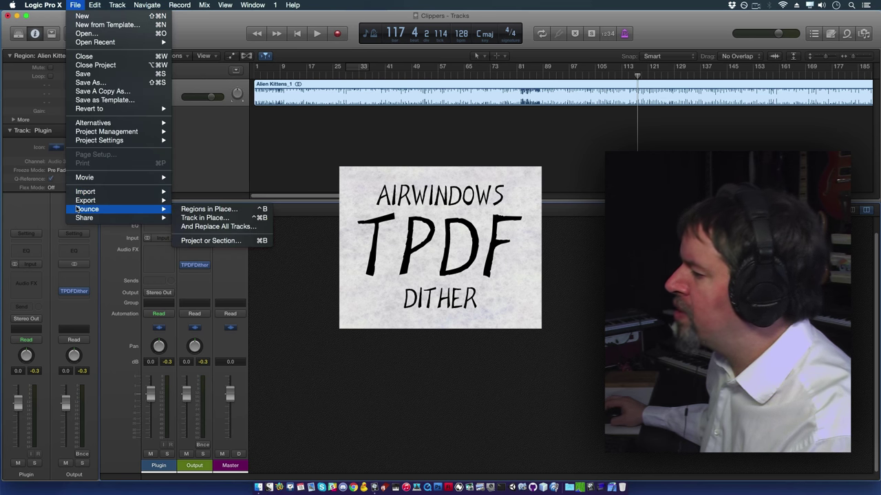
click(212, 241)
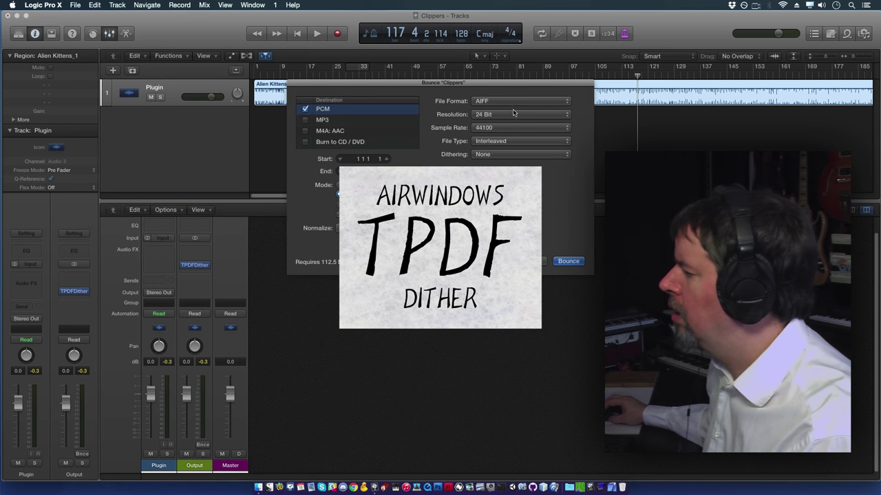
click(486, 155)
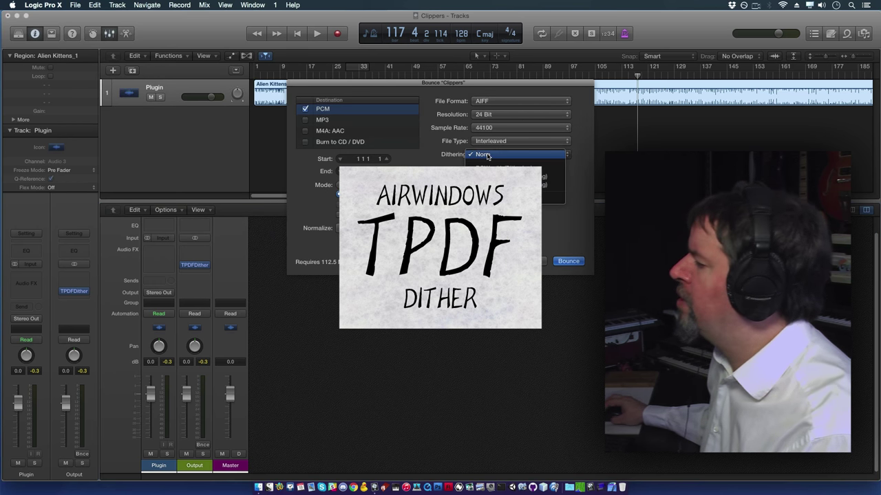
click(486, 155)
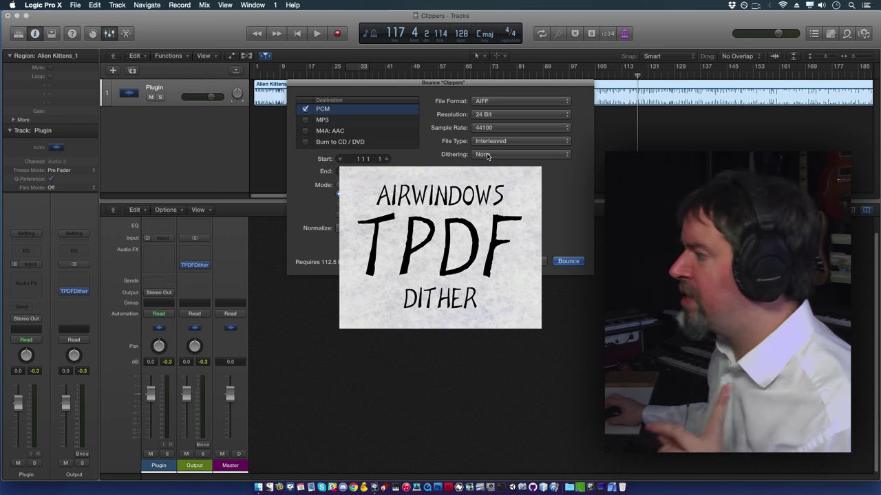
- Move the bounce window left and toggle MP3 on and off, keeping only PCM checked
drag(380, 89, 122, 90)
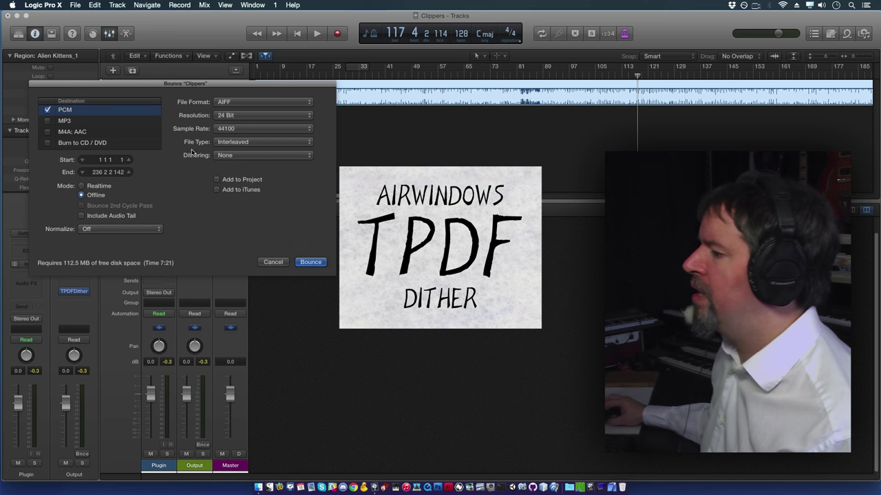
click(47, 121)
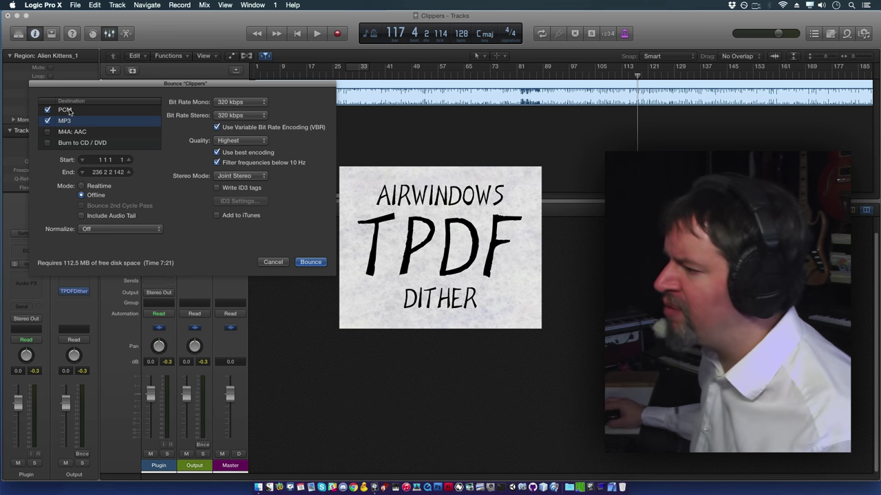
click(48, 111)
click(47, 111)
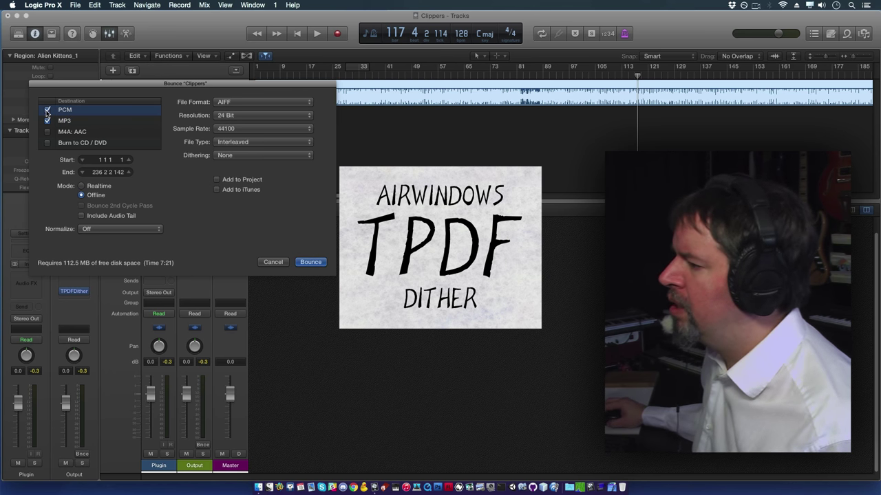
click(47, 122)
click(86, 113)
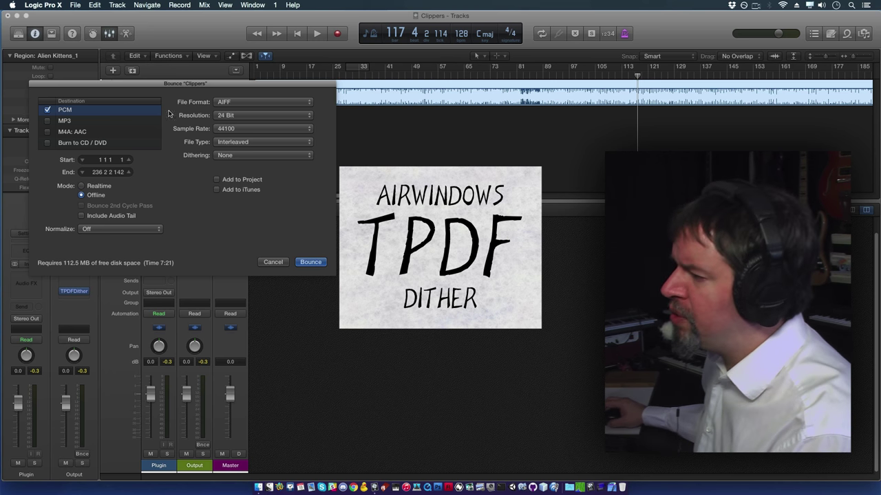
click(234, 157)
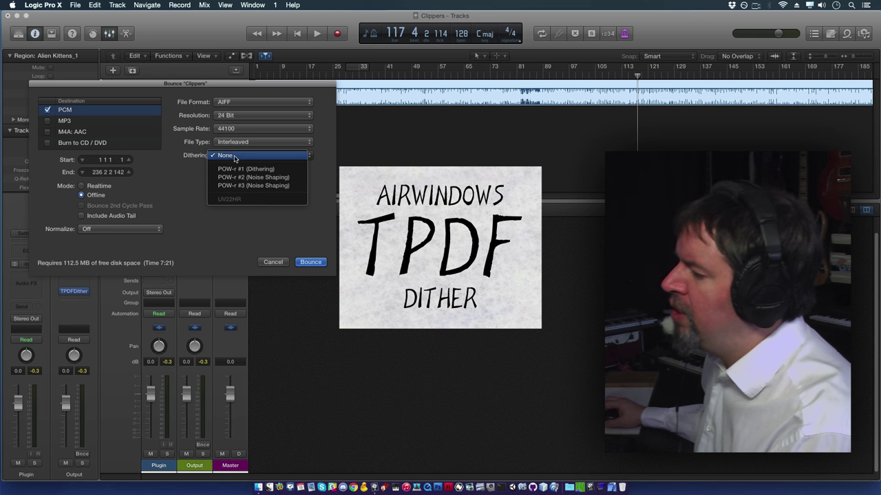
click(232, 200)
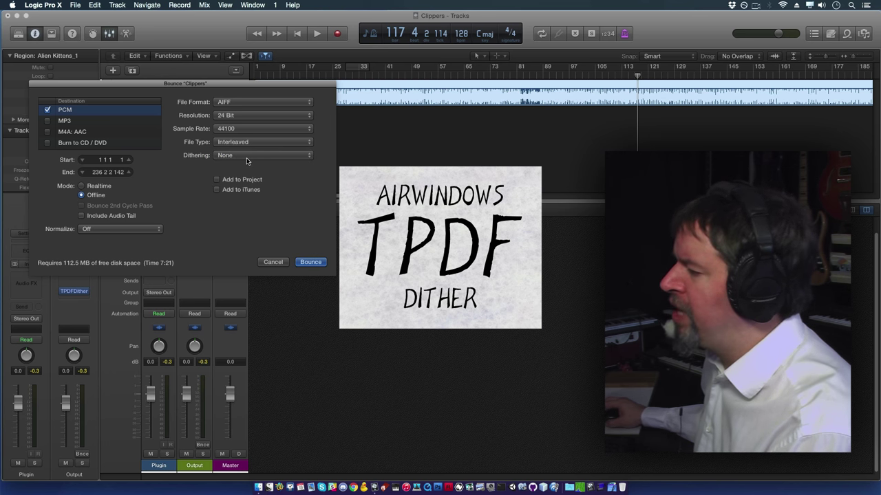
click(246, 158)
click(235, 204)
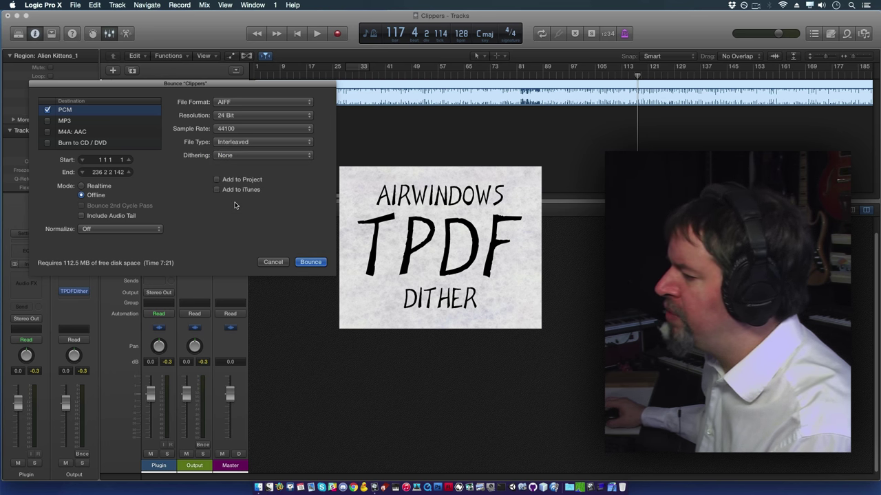
click(247, 158)
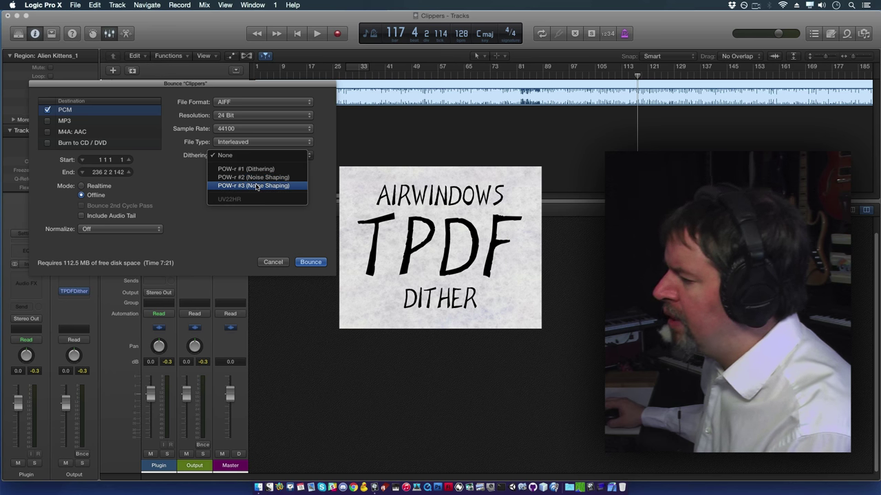
click(159, 194)
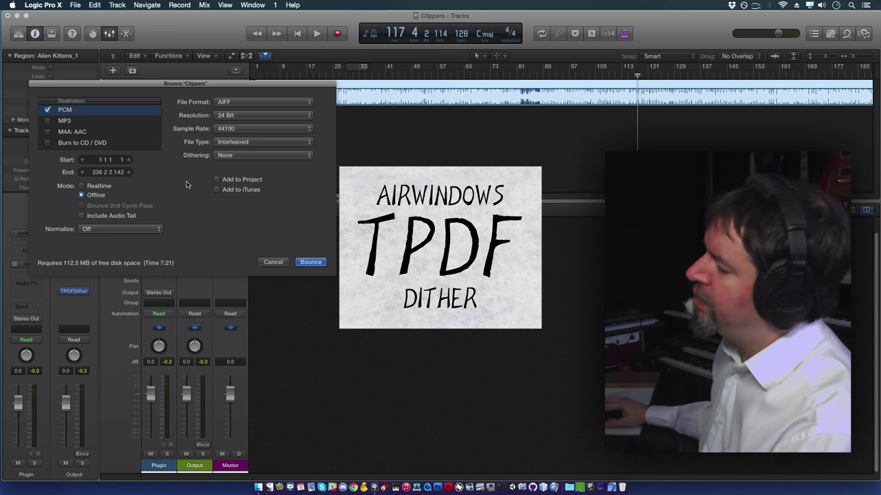
click(230, 155)
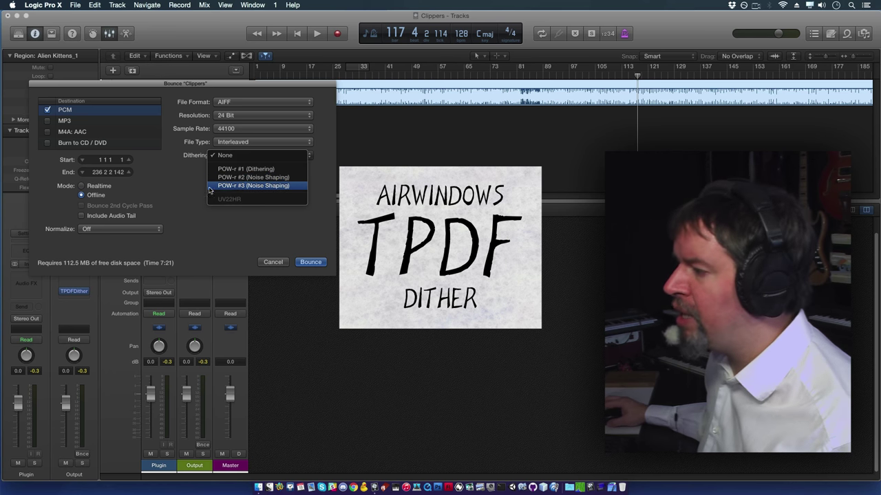
click(178, 188)
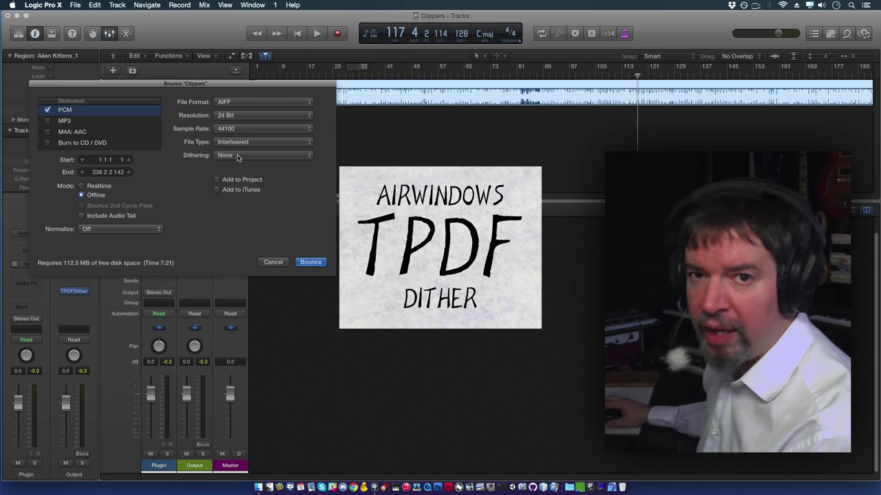
- Cancel the Bounce dialog without exporting the project
click(274, 262)
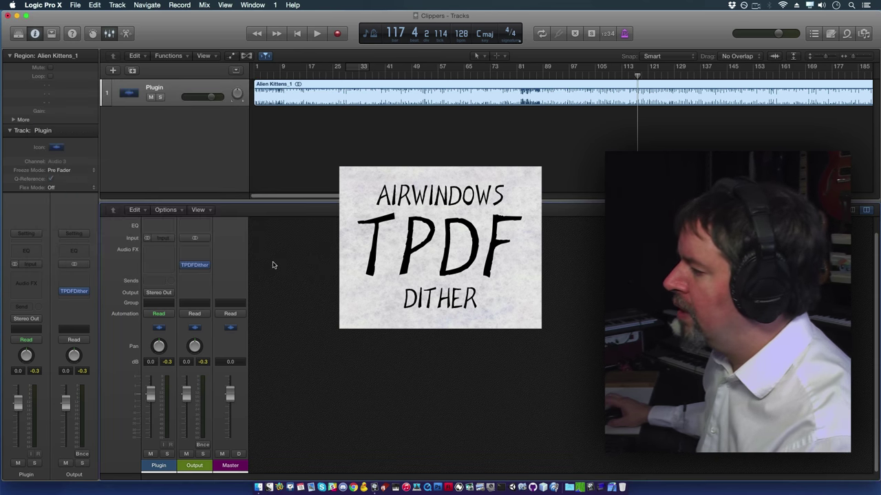